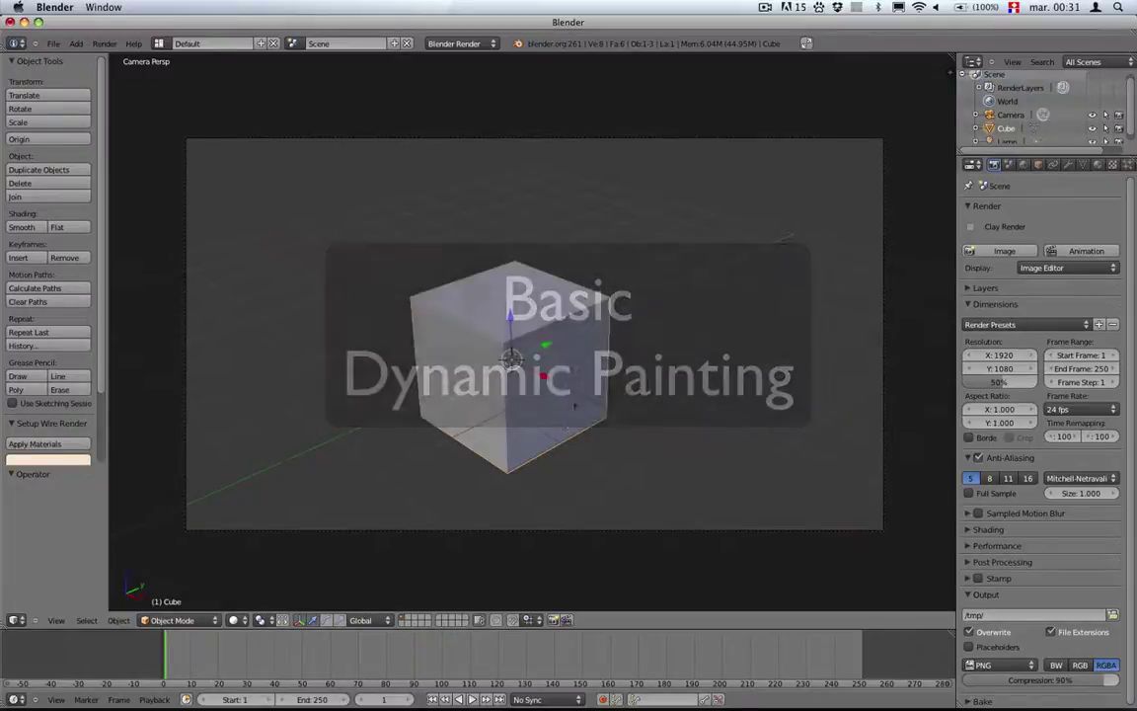
Scale the cube by about 0.605 and move it up by about 2.12 along Z to hover above the grid
key("s")
left_click(572, 414)
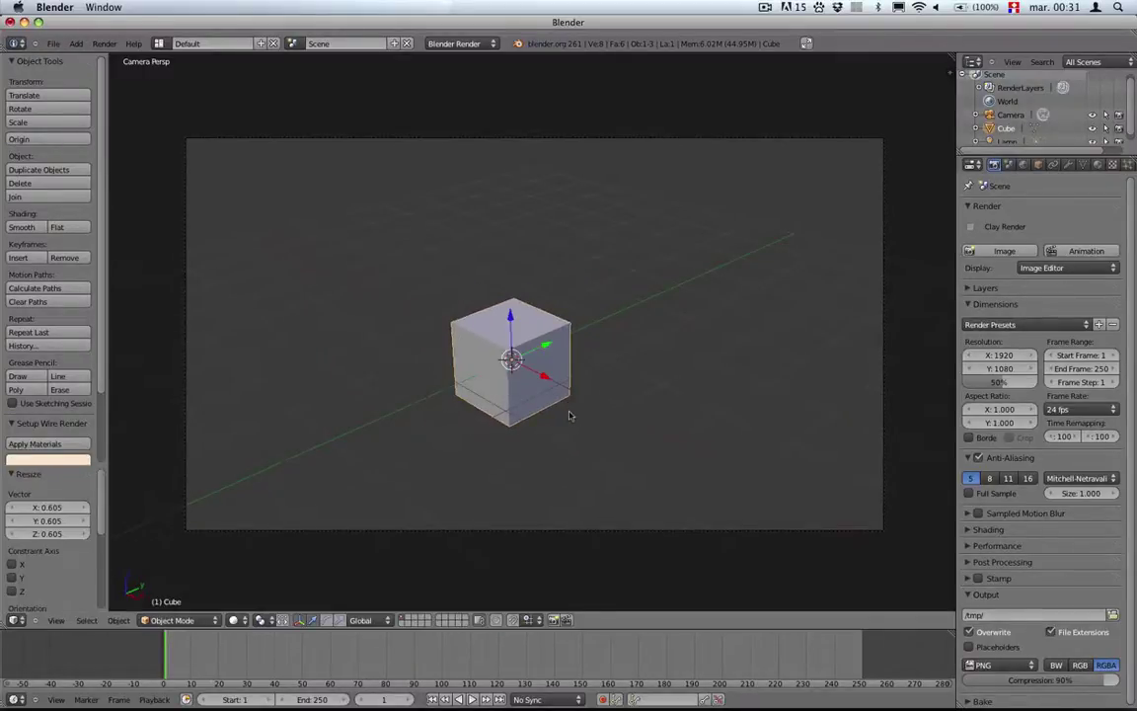
key("g")
left_click(592, 286)
Add a plane mesh beneath the cube and scale it by about 3.27
key("shift+a")
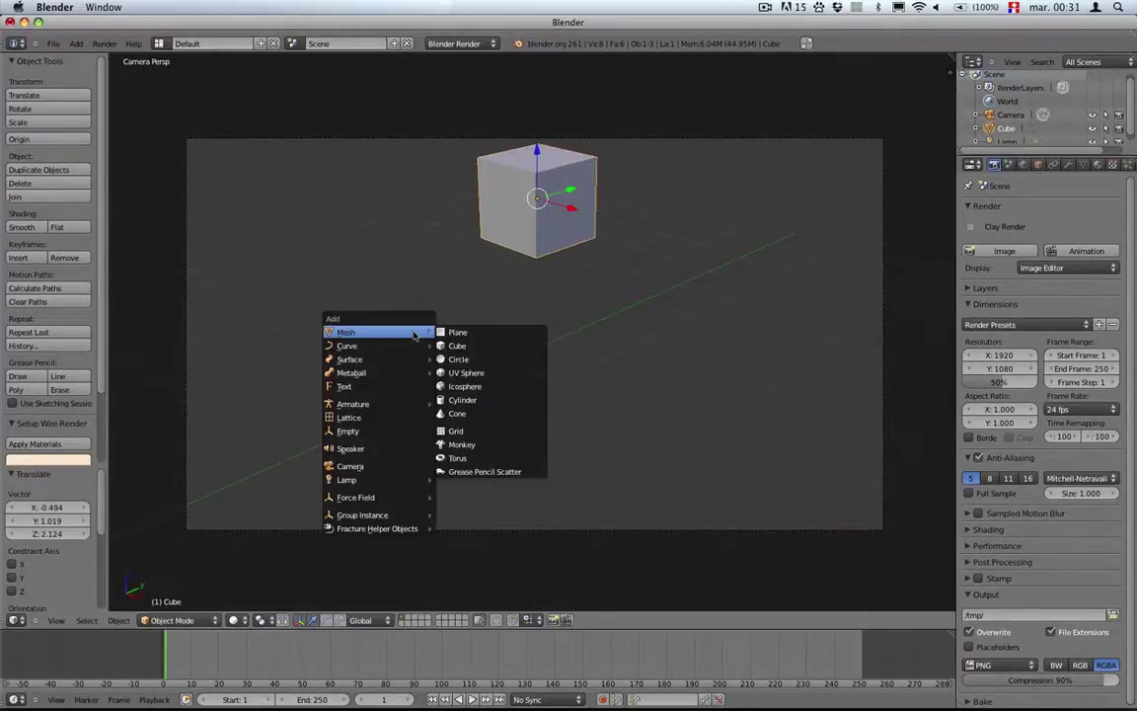
left_click(470, 335)
key("s")
left_click(807, 397)
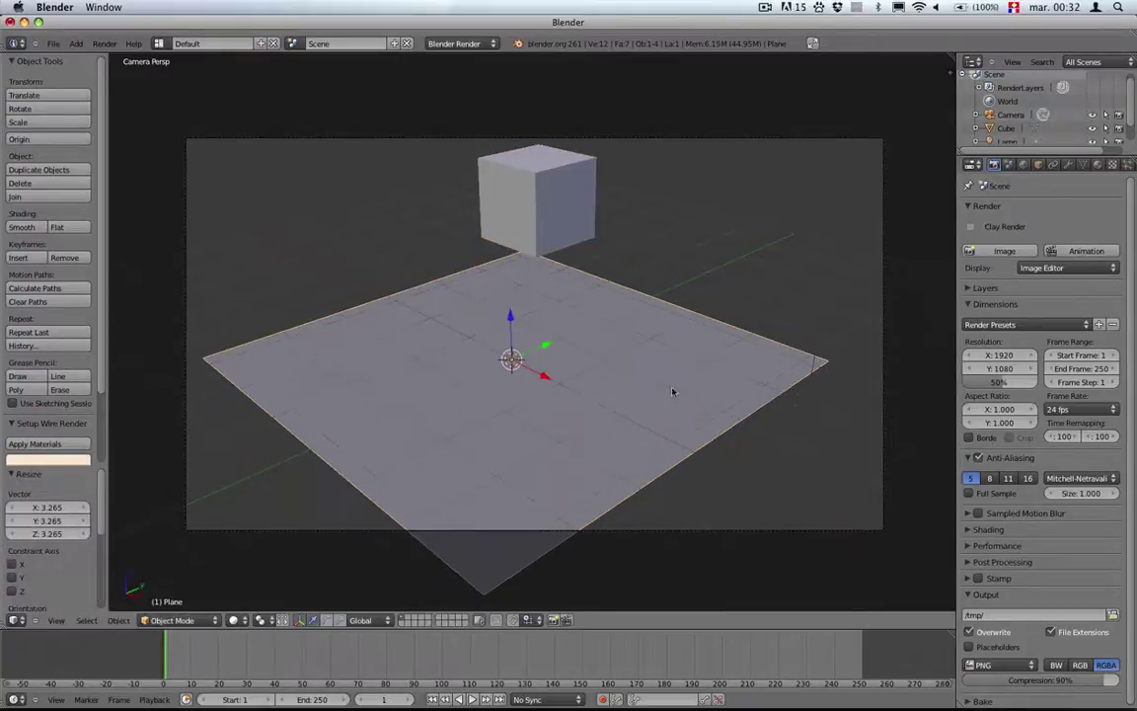
Subdivide the whole plane mesh four times, into 256 faces
key("Tab")
key("w")
left_click(619, 354)
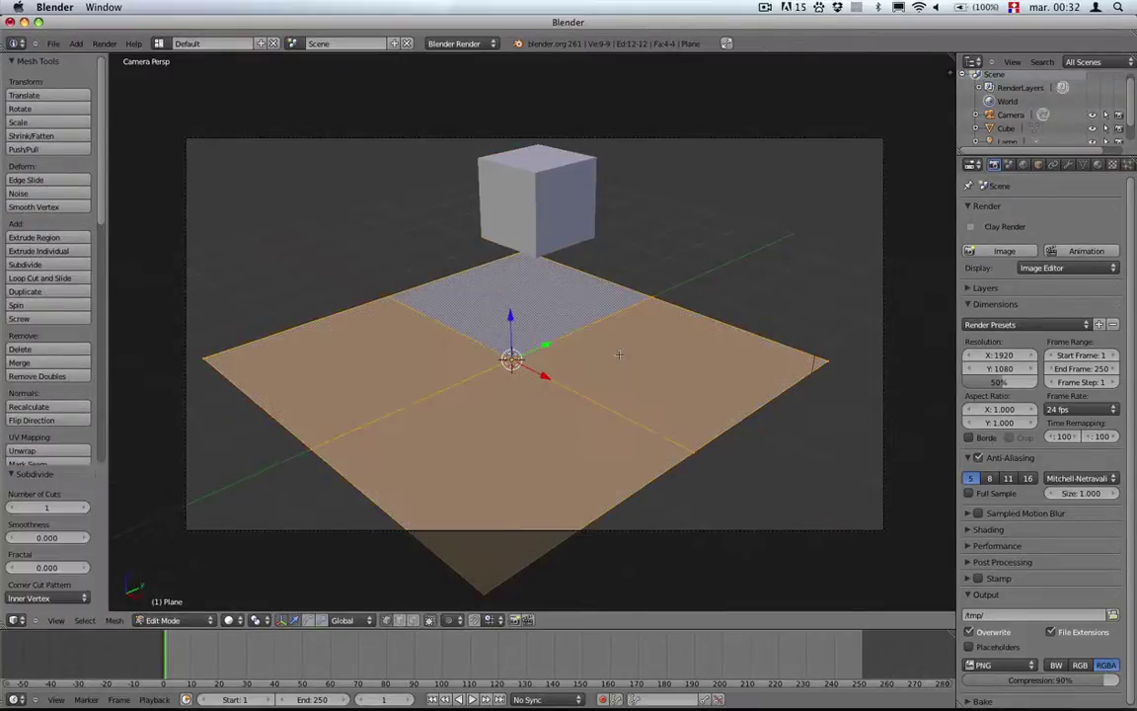
key("w")
left_click(618, 355)
key("Tab")
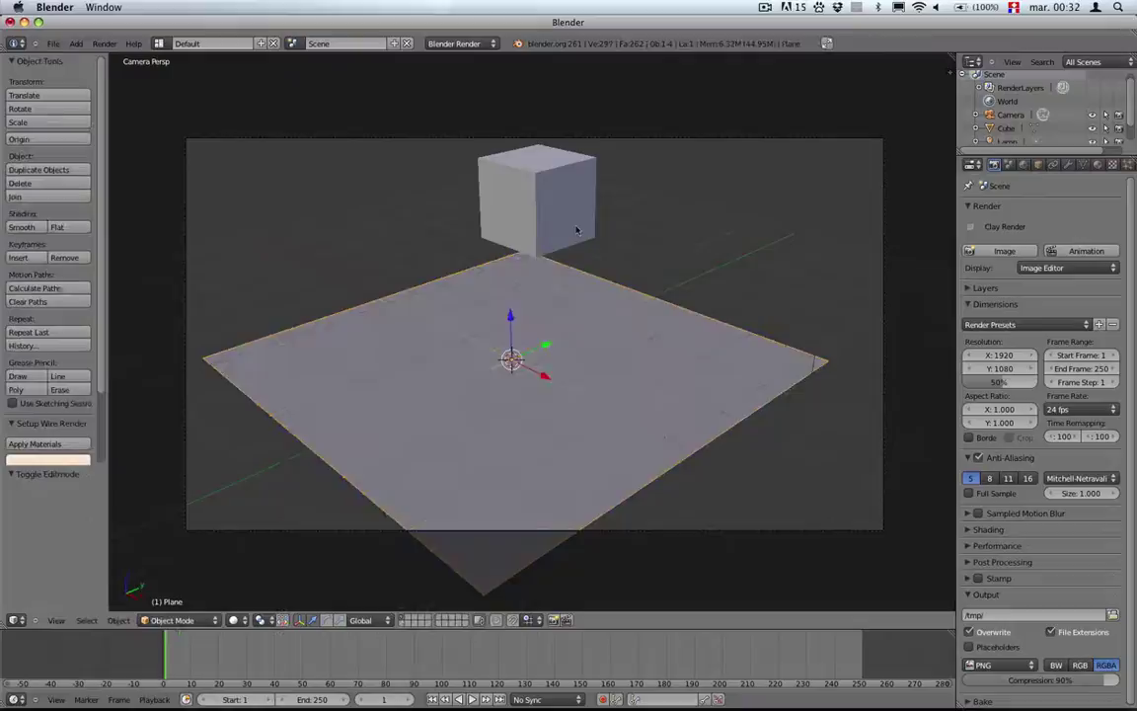
Subdivide the cube's whole mesh twice, into 96 faces
right_click(576, 226)
key("Tab")
key("w")
left_click(575, 226)
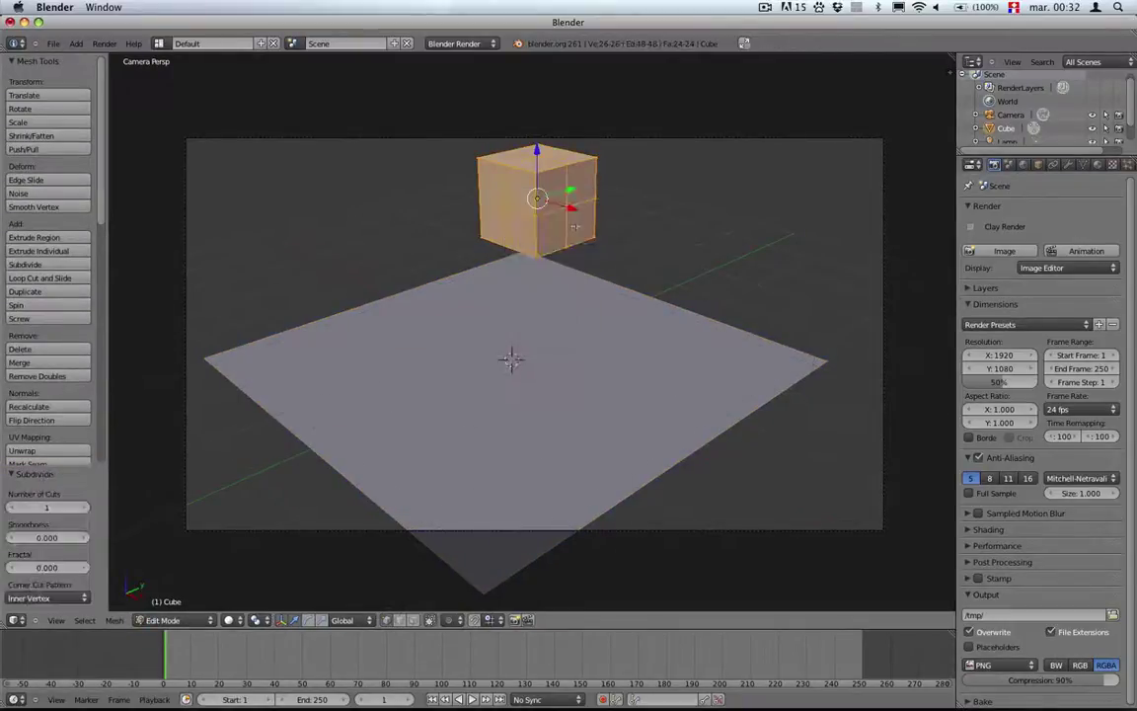
key("w")
left_click(575, 226)
key("Tab")
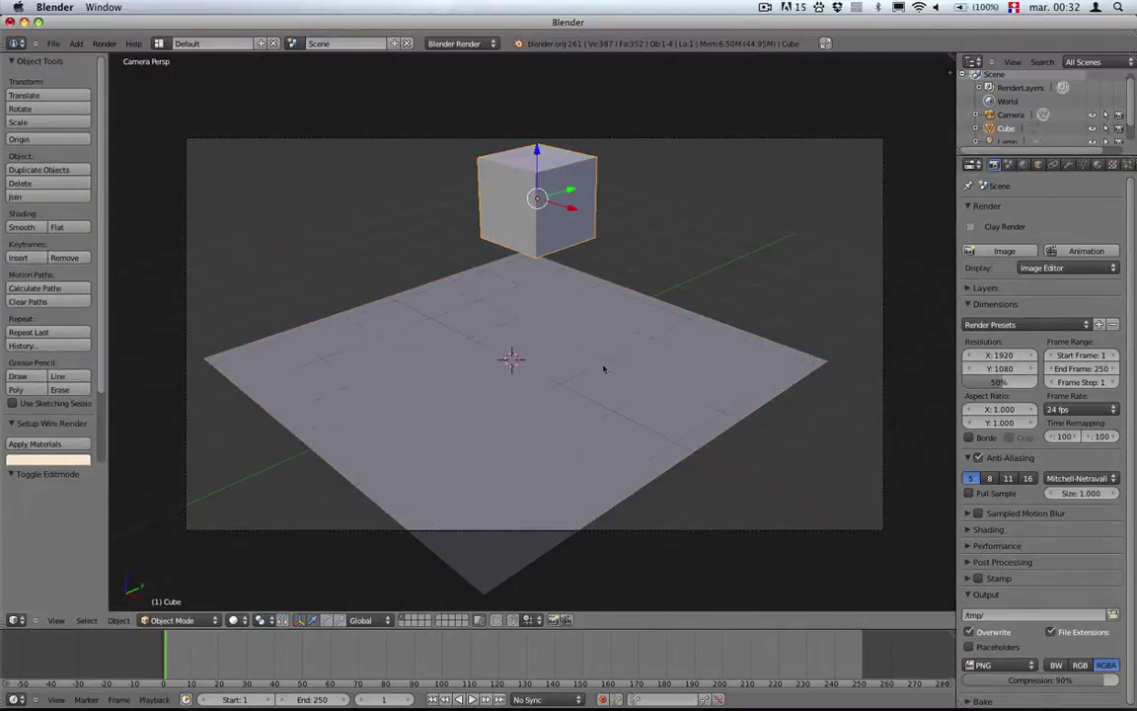
Enable Dynamic Paint physics on the cube and add it as a brush
right_click(617, 411)
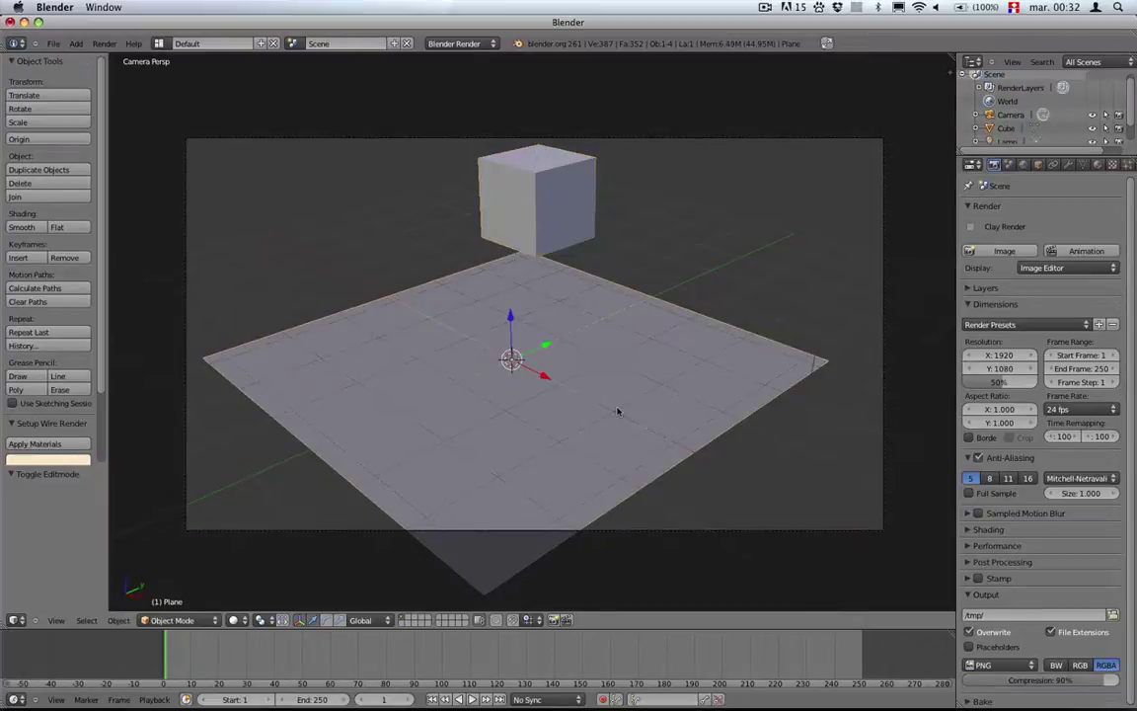
right_click(594, 250)
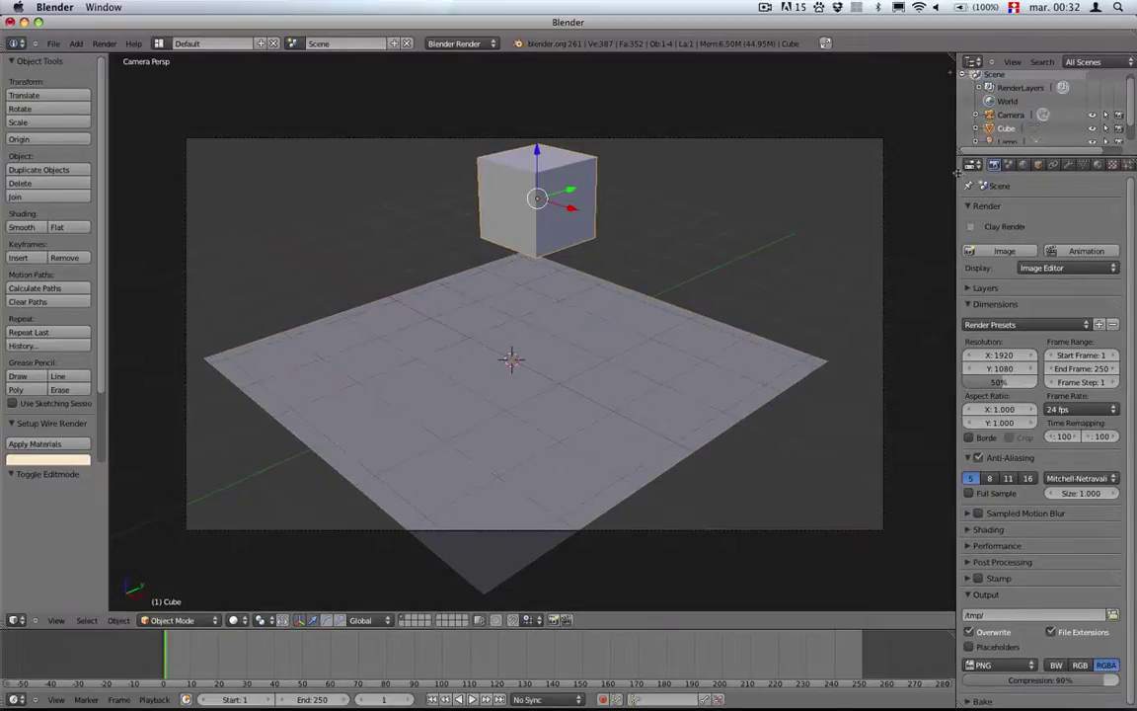
left_click_drag(955, 186, 902, 186)
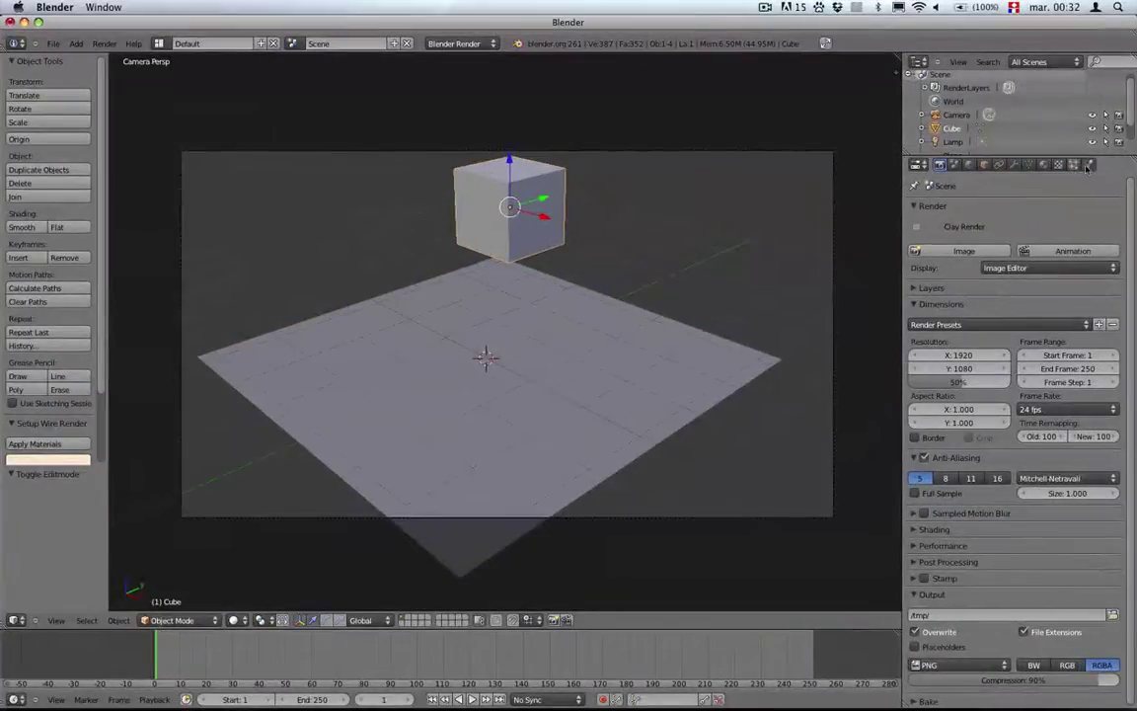
left_click(1088, 165)
left_click(964, 273)
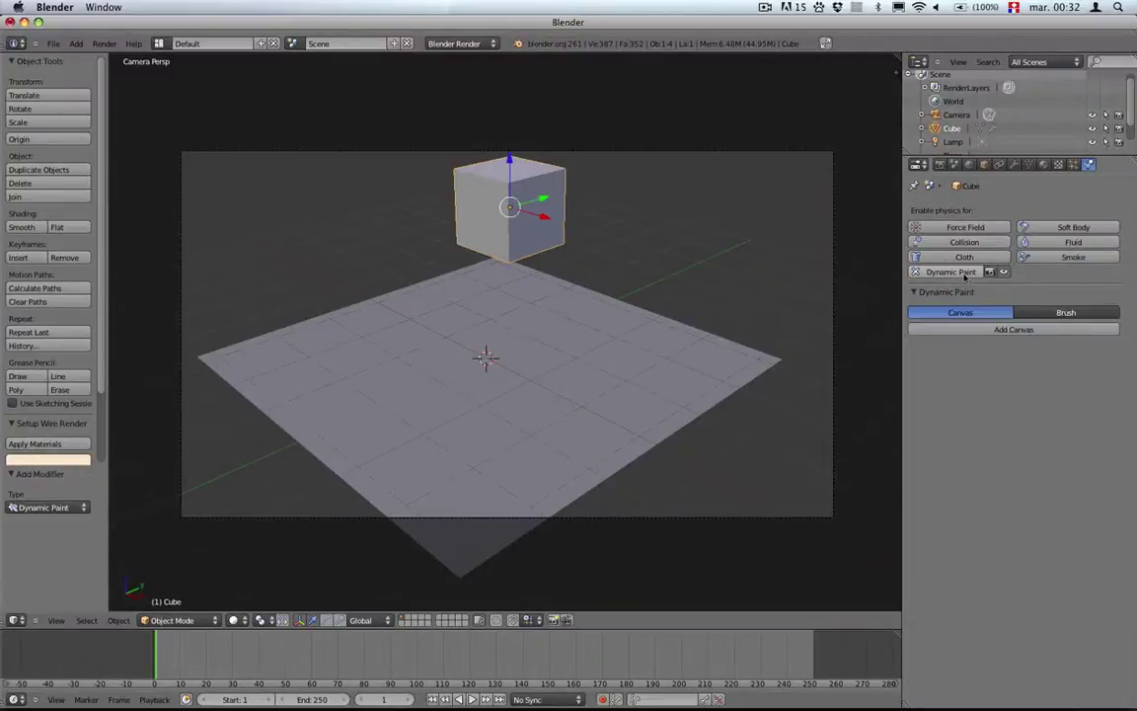
left_click(1042, 313)
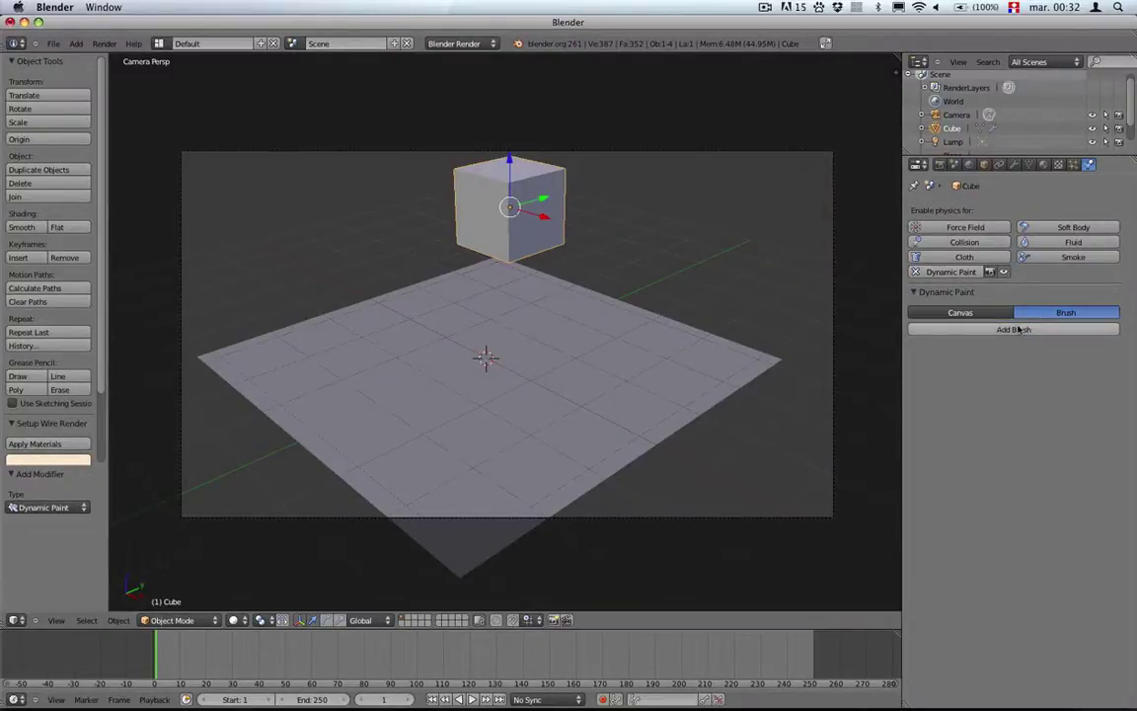
left_click(1017, 329)
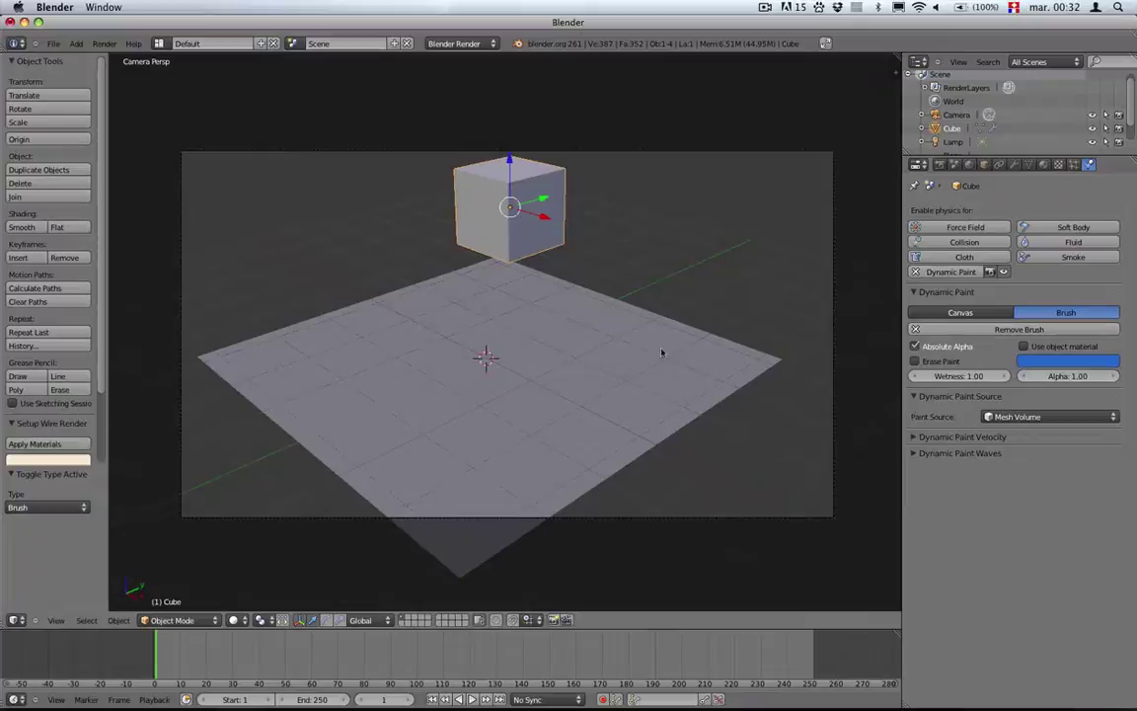
Enable Dynamic Paint physics on the plane and add it as a canvas
right_click(574, 317)
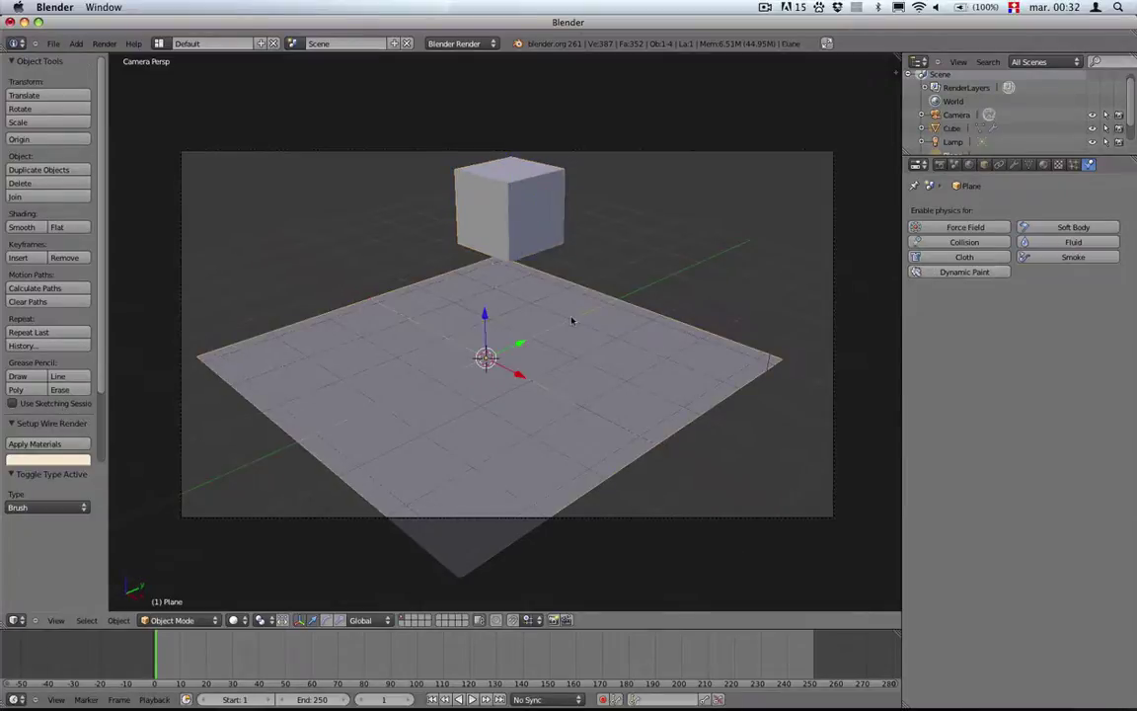
left_click(958, 274)
left_click(1008, 334)
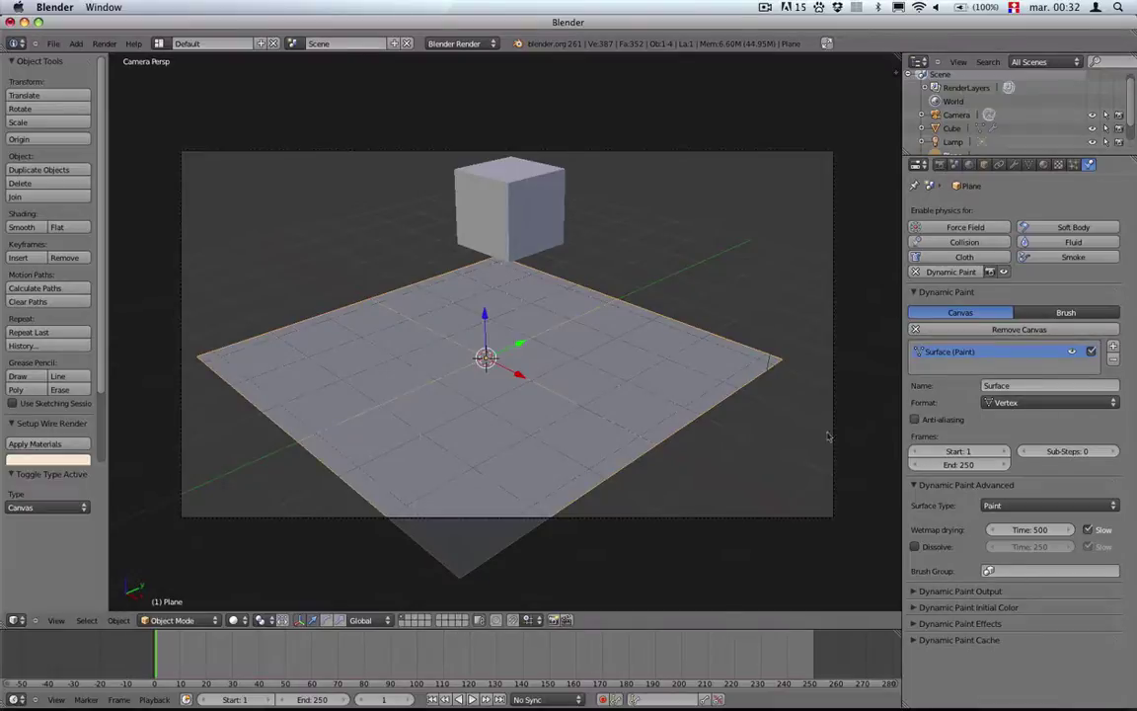
Play the animation and move the cube down through the plane to paint a stroke on it, leaving it about 1.69 lower along Z
right_click(526, 234)
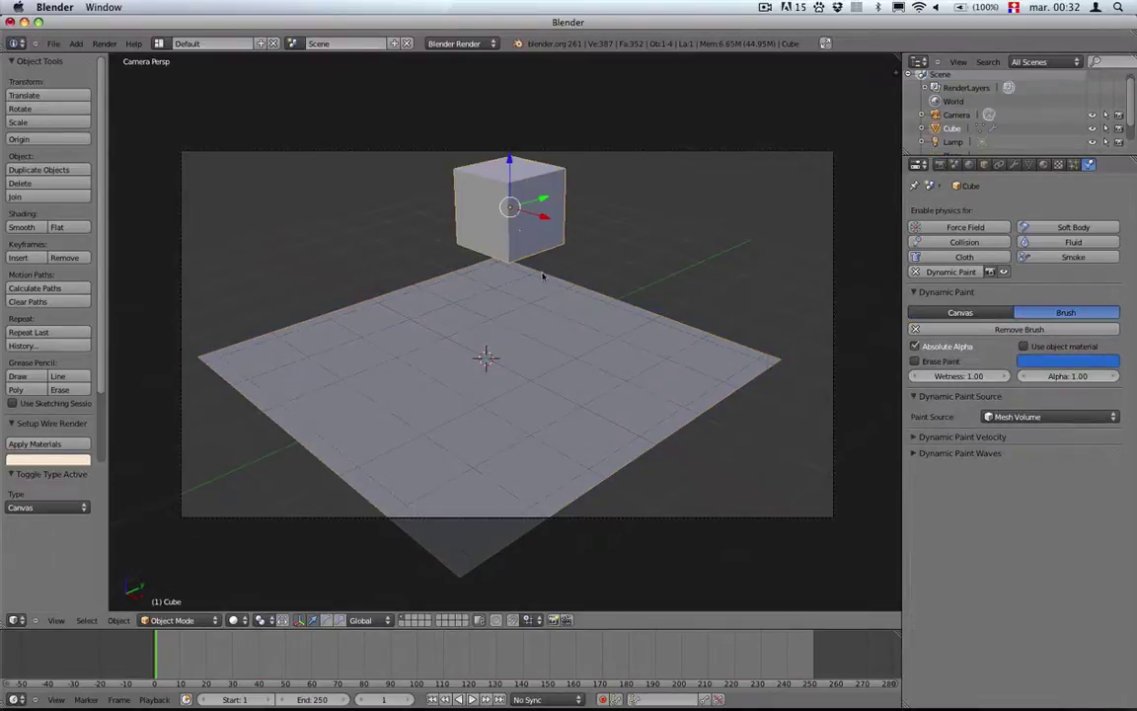
key("alt+a")
key("g")
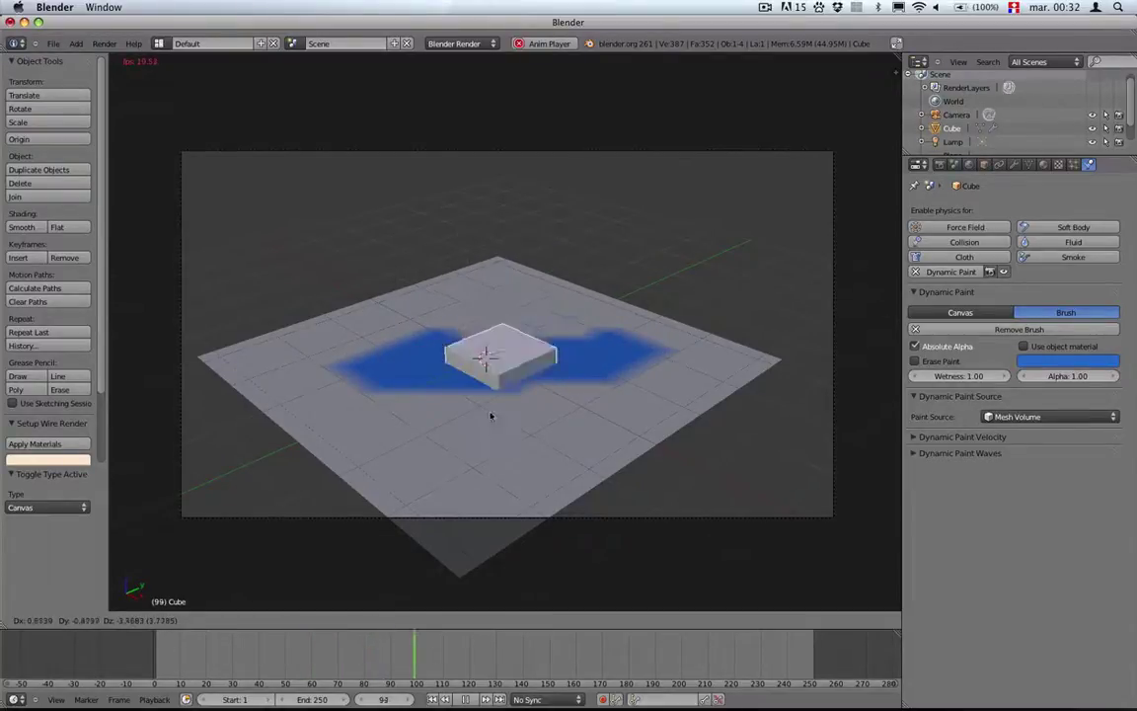
left_click(484, 360)
Try sweeping the cube back and forth across the plane during playback to paint wider strokes seen up close
middle_click_drag(515, 460, 627, 409)
key("KP_Decimal")
scroll(644, 436, "down", 8)
key("g")
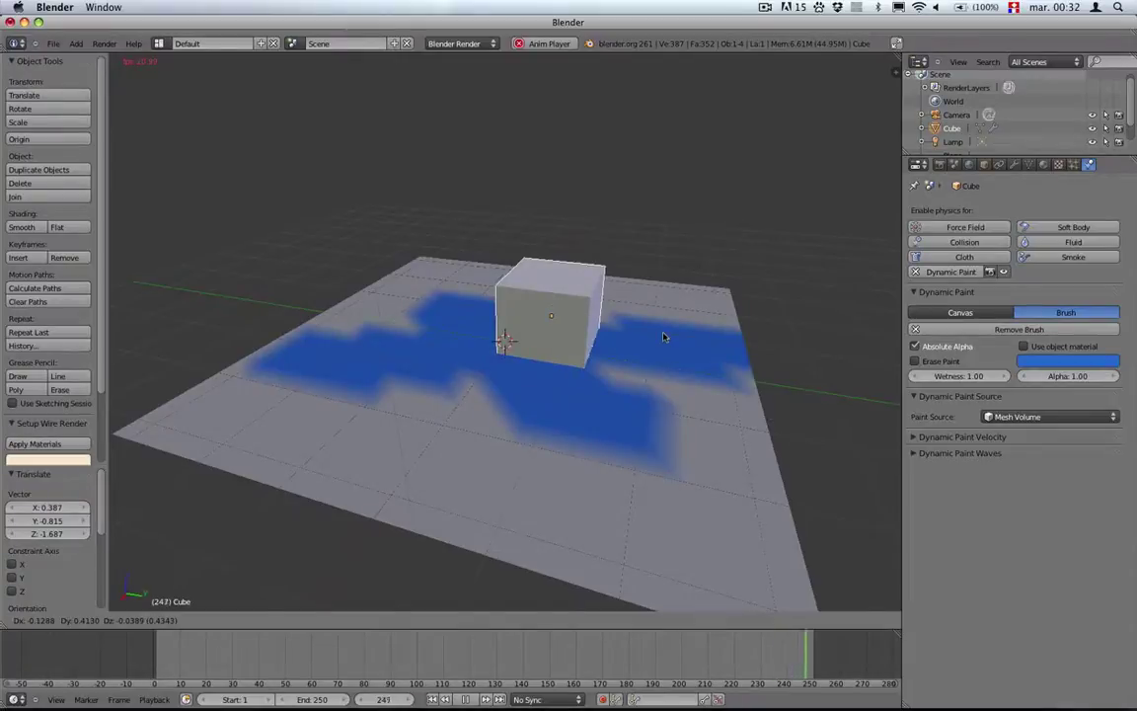
right_click(657, 340)
Subdivide the plane's mesh twice more, into 4096 faces, for finer paint edges
right_click(594, 416)
key("Tab")
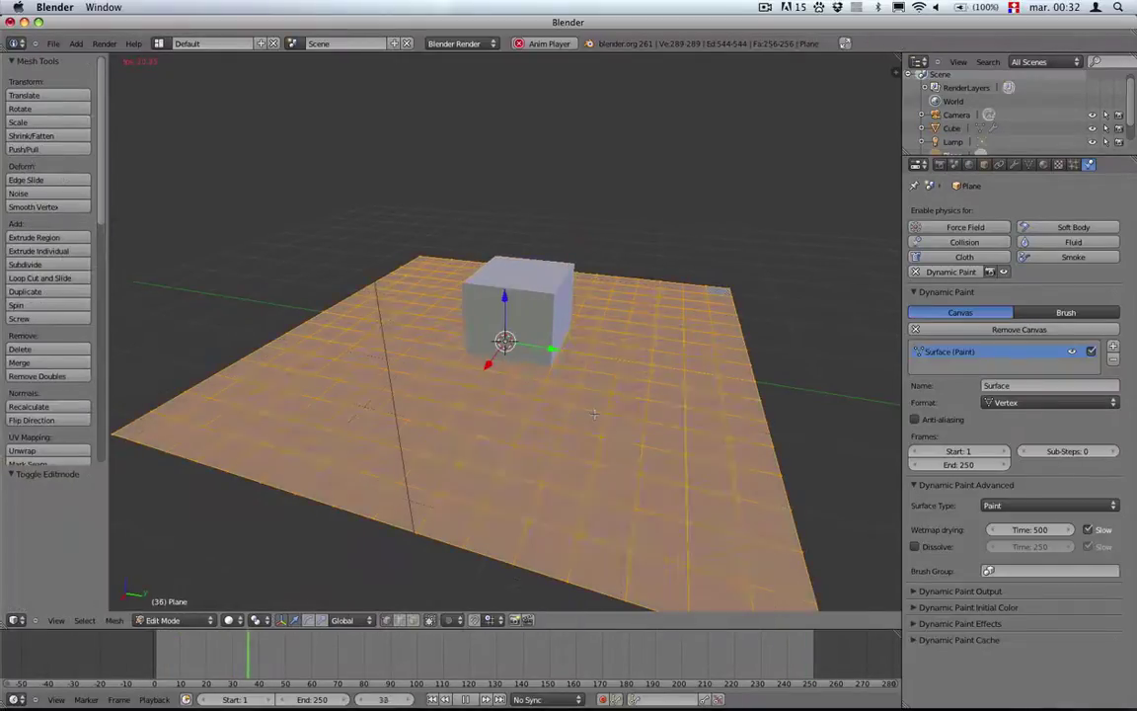
key("w")
left_click(594, 414)
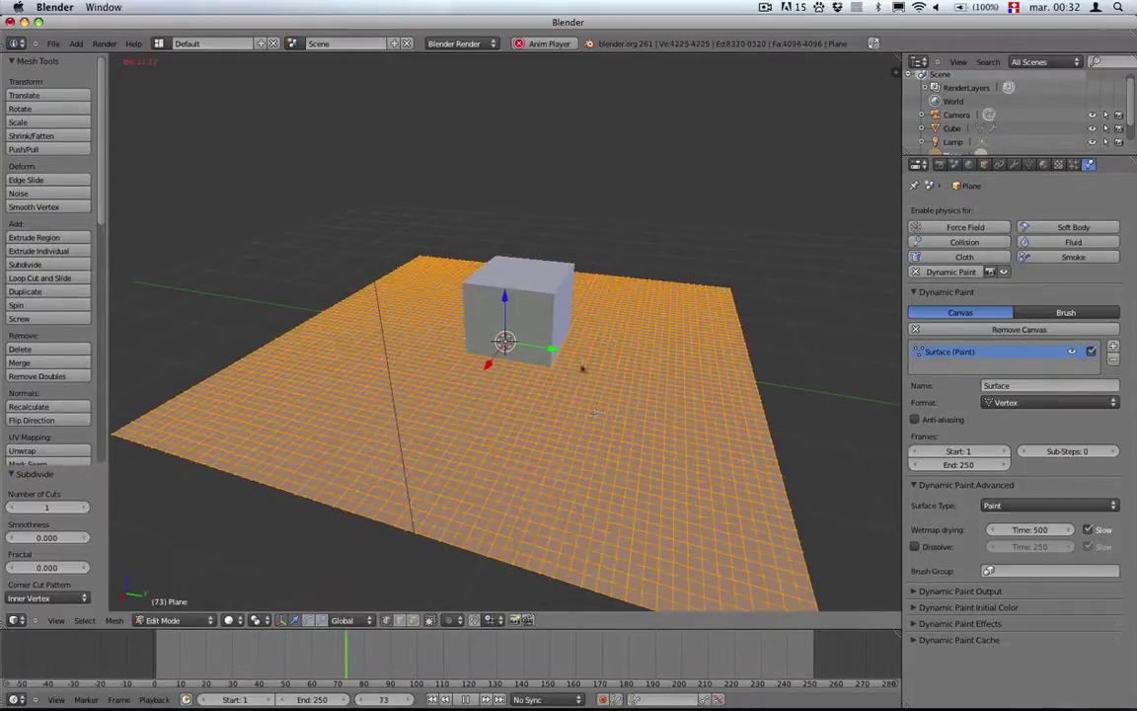
key("Tab")
Paint a new stroke by moving the cube through the refined plane, and tilt the cube with a free trackball rotation
right_click(548, 326)
key("g")
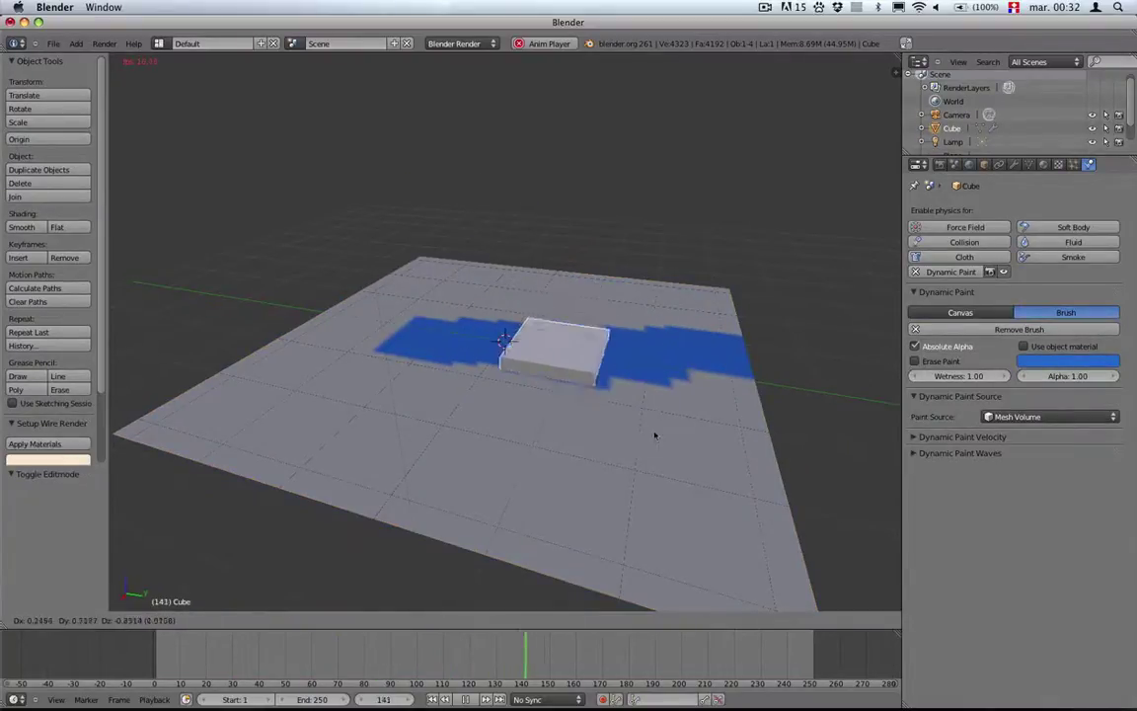
left_click(634, 400)
key("r")
key("r")
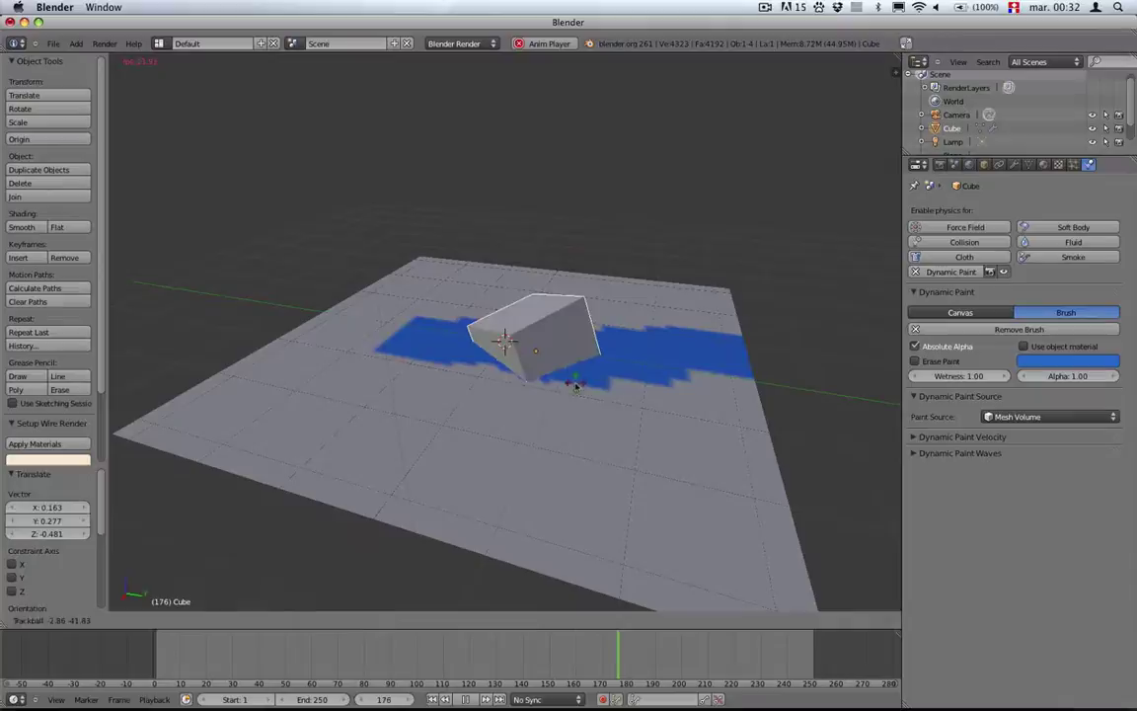
left_click(606, 385)
Scale the tilted cube by about 0.074 along Y and about 4.65 along Z to turn it into a tall block
key("s")
key("y")
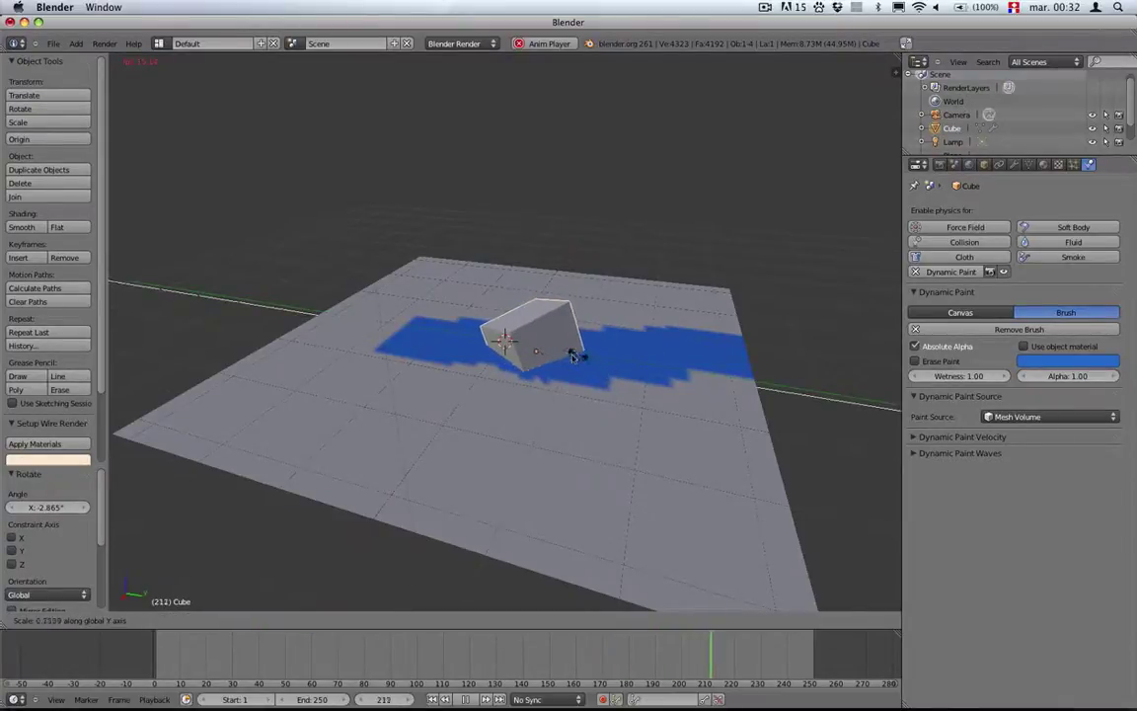
left_click(570, 352)
key("s")
key("z")
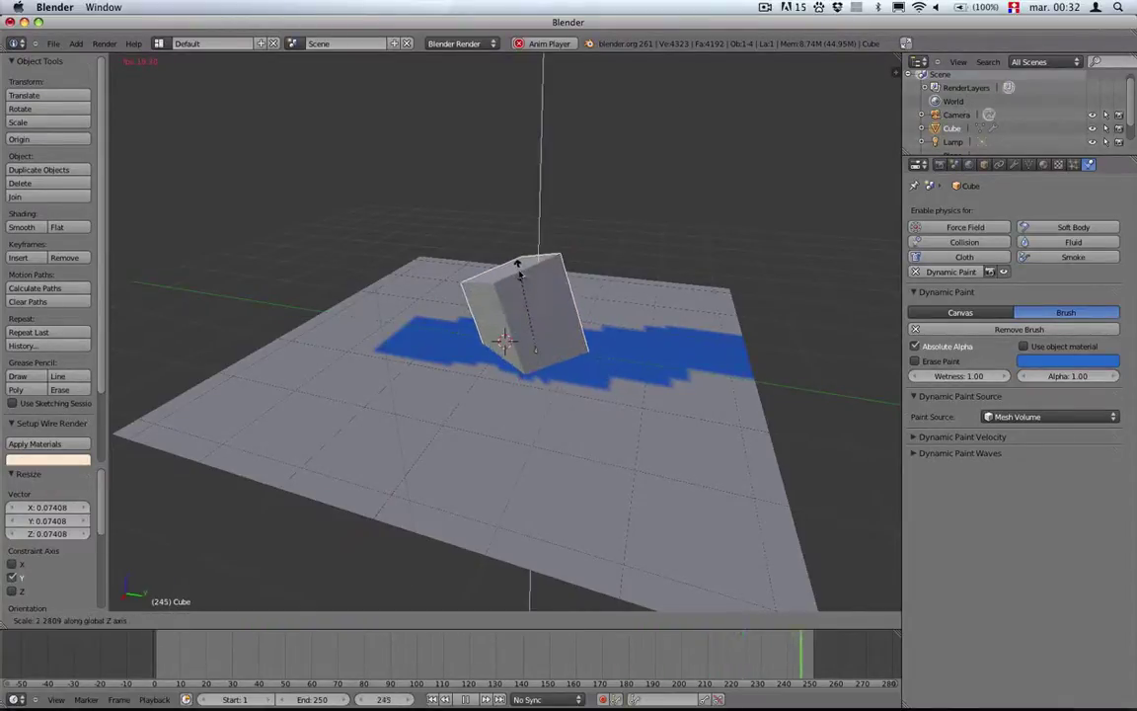
left_click(568, 284)
Try rotating the tall block freely through the plane with trackball rotation during playback to paint with it
key("r")
key("r")
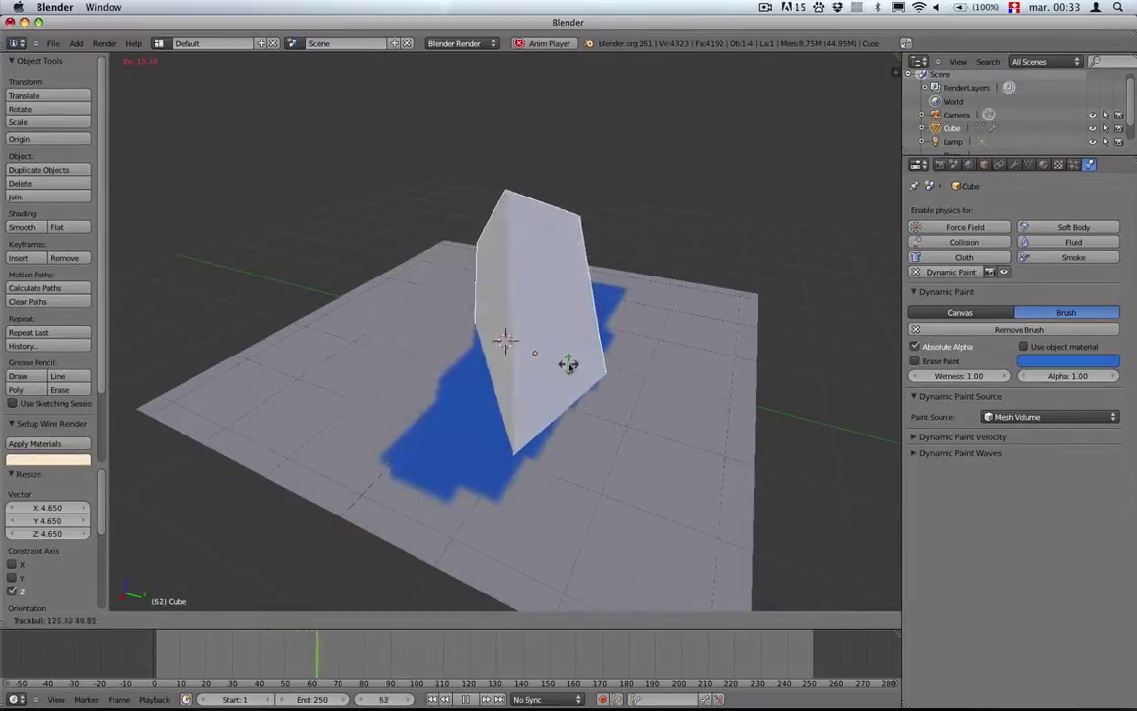
right_click(602, 358)
Clear the tilted block's rotation in Object Mode
key("Tab")
key("Tab")
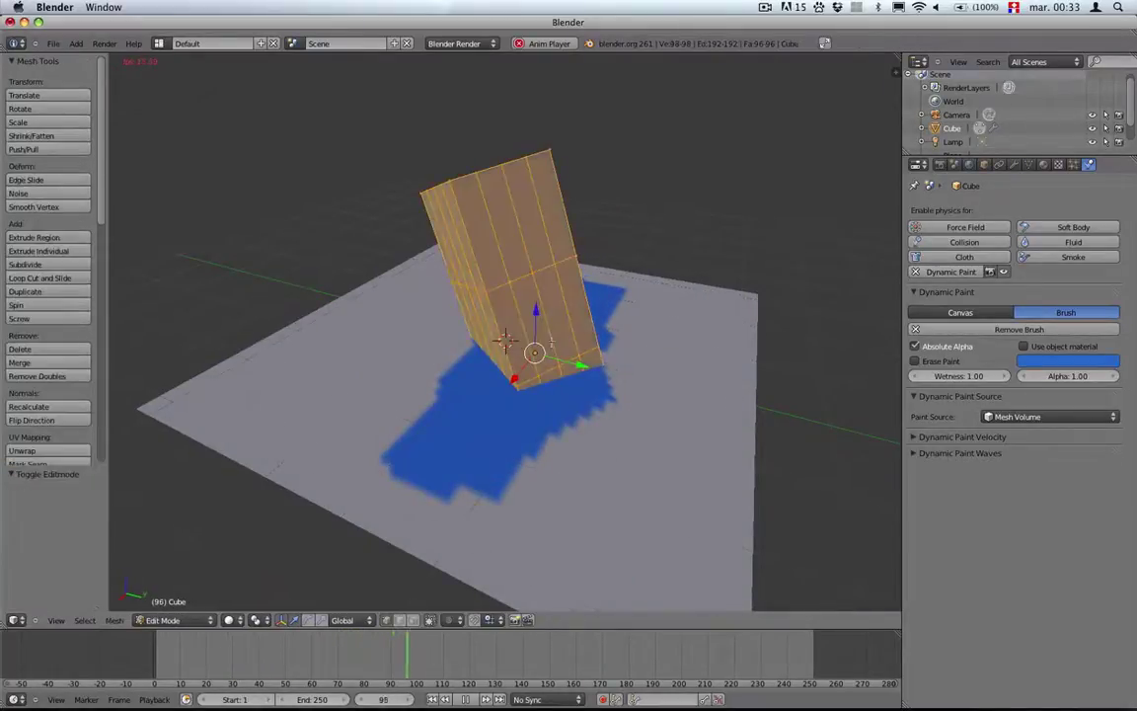
key("alt+r")
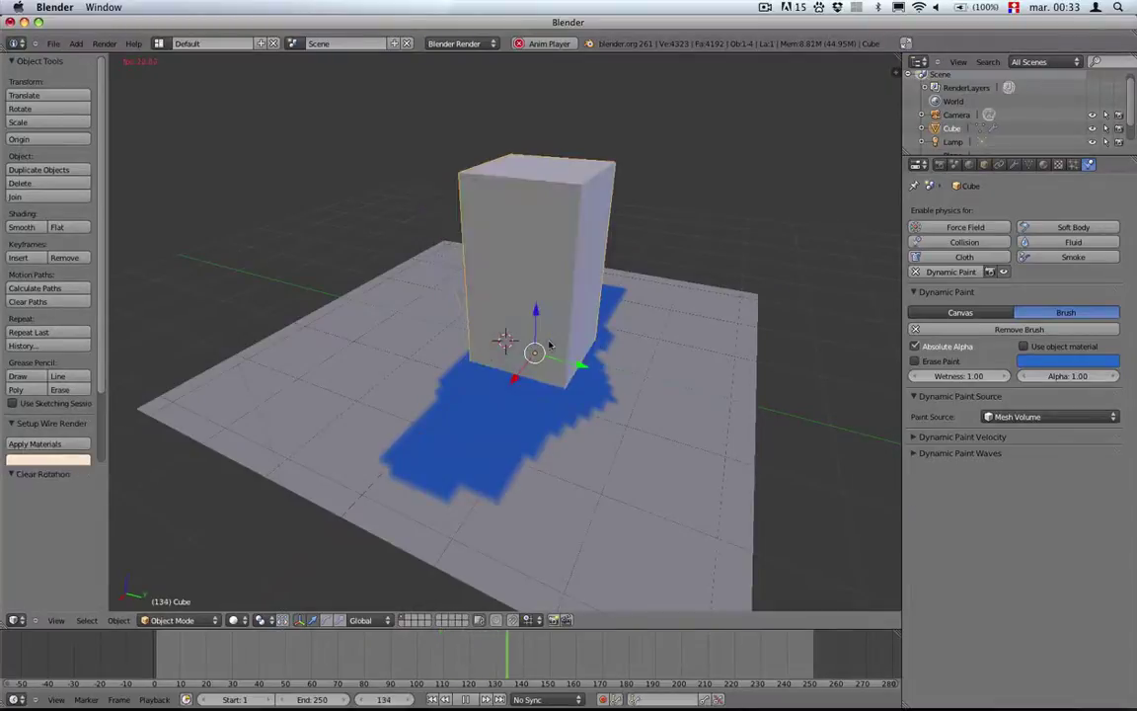
Scale the block's whole mesh by about 0.387 and stretch it along Z into a tall, thin column
key("Tab")
key("a")
key("a")
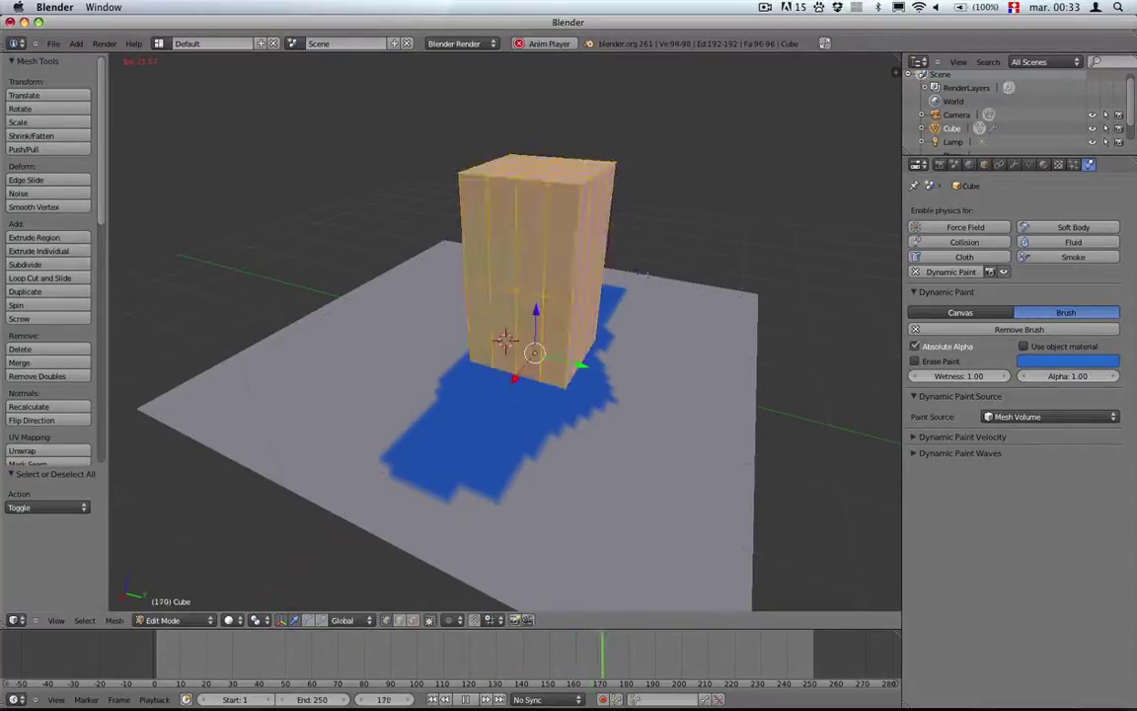
key("s")
left_click(532, 308)
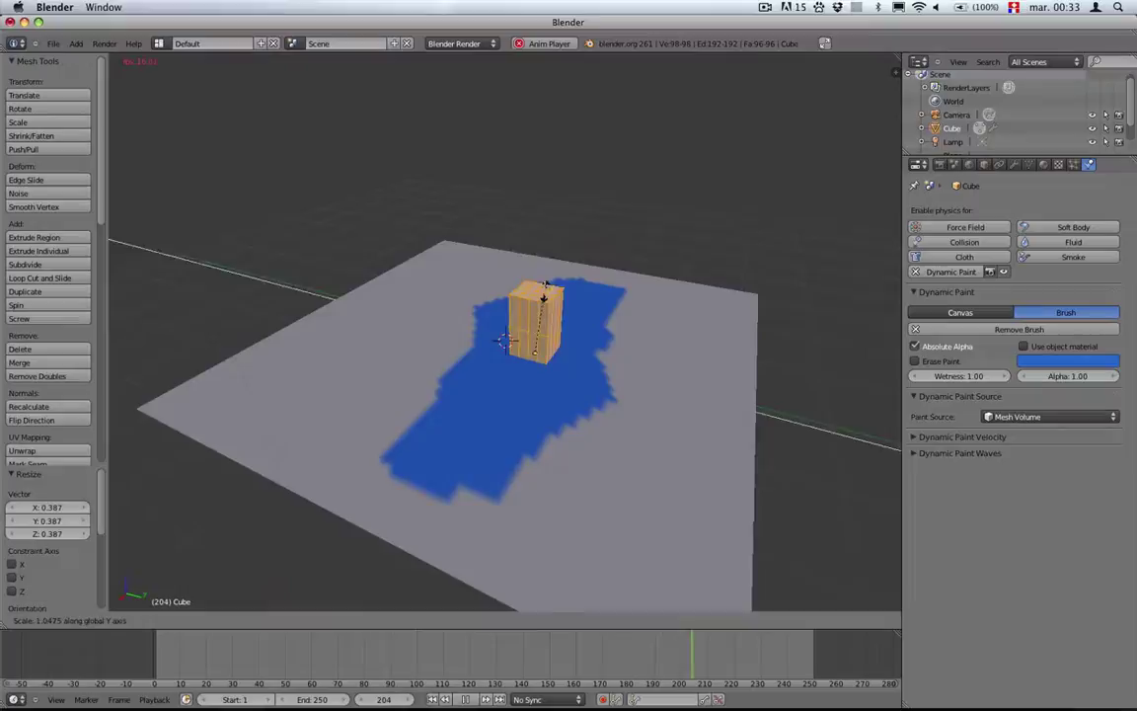
key("s")
key("z")
left_click(549, 210)
key("Tab")
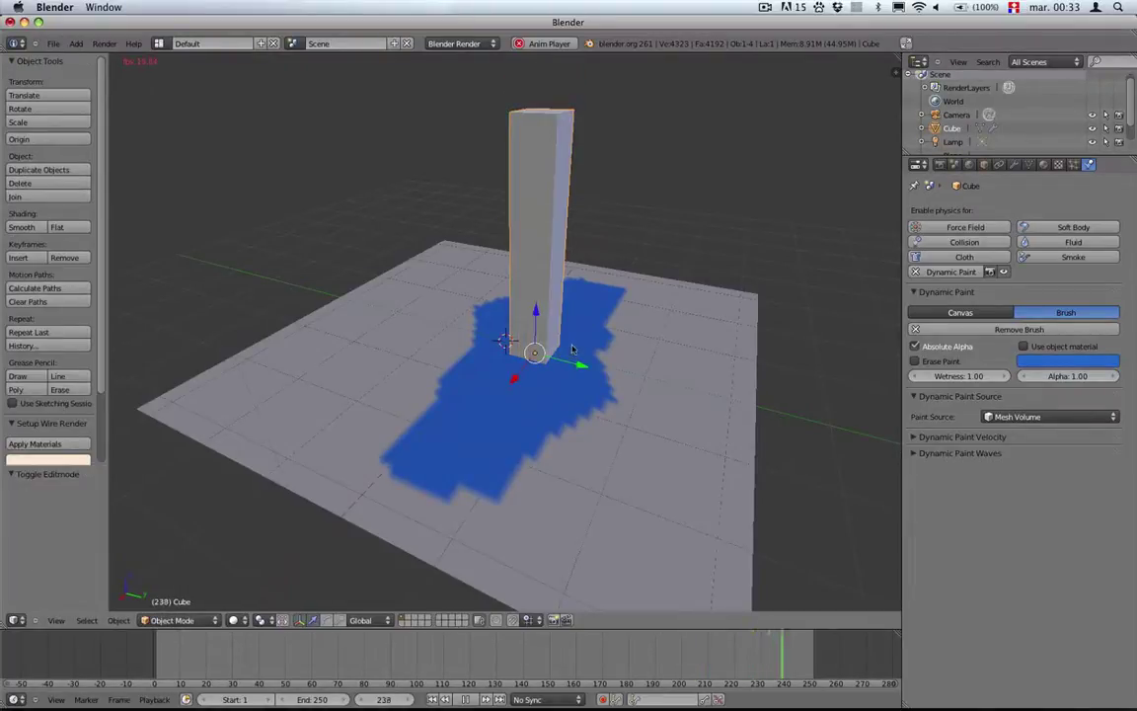
Rotate the thin column freely through the plane during playback to paint sweeping strokes
key("r")
key("r")
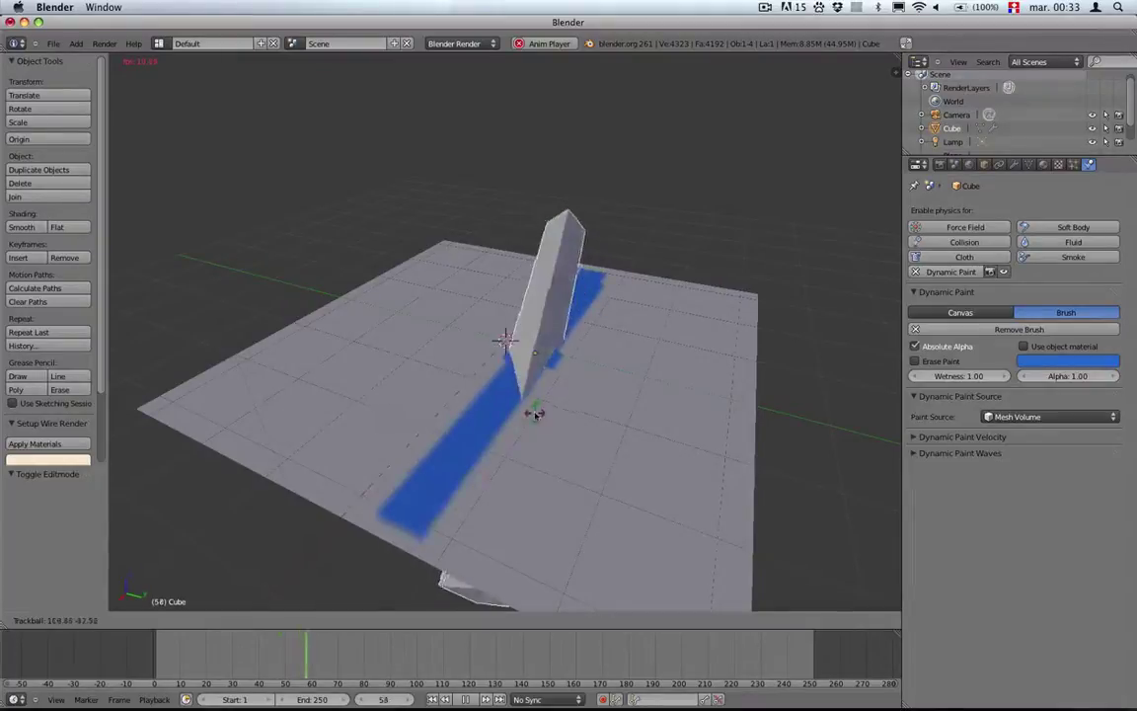
left_click(444, 359)
key("r")
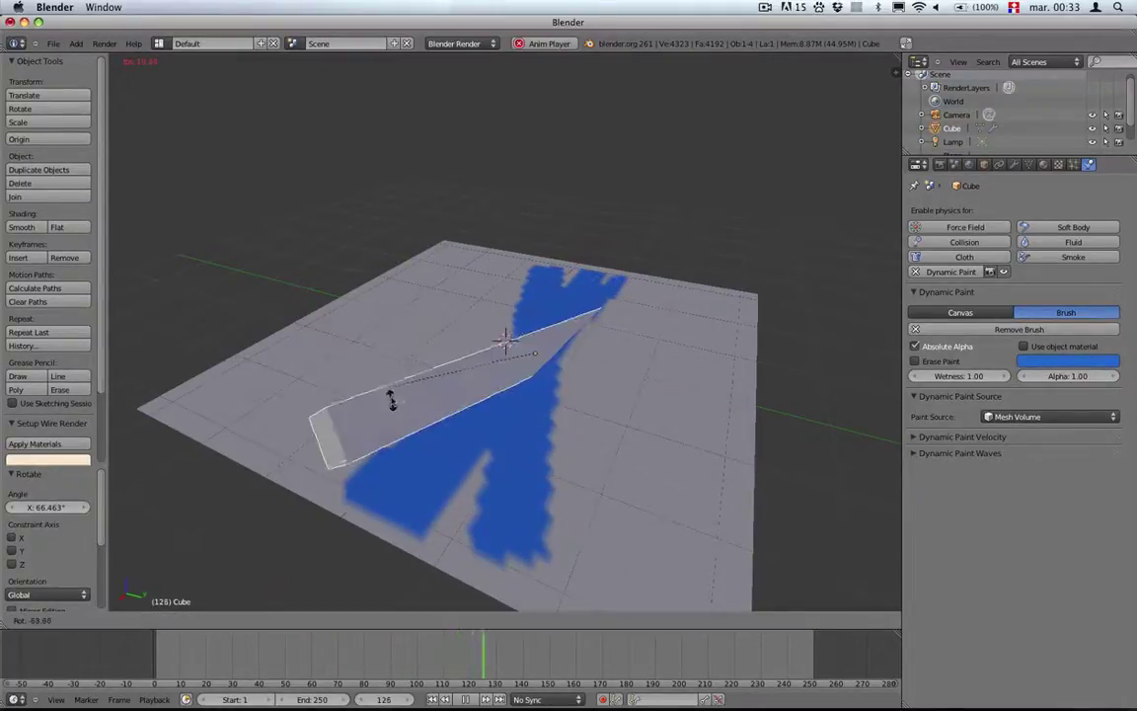
right_click(502, 341)
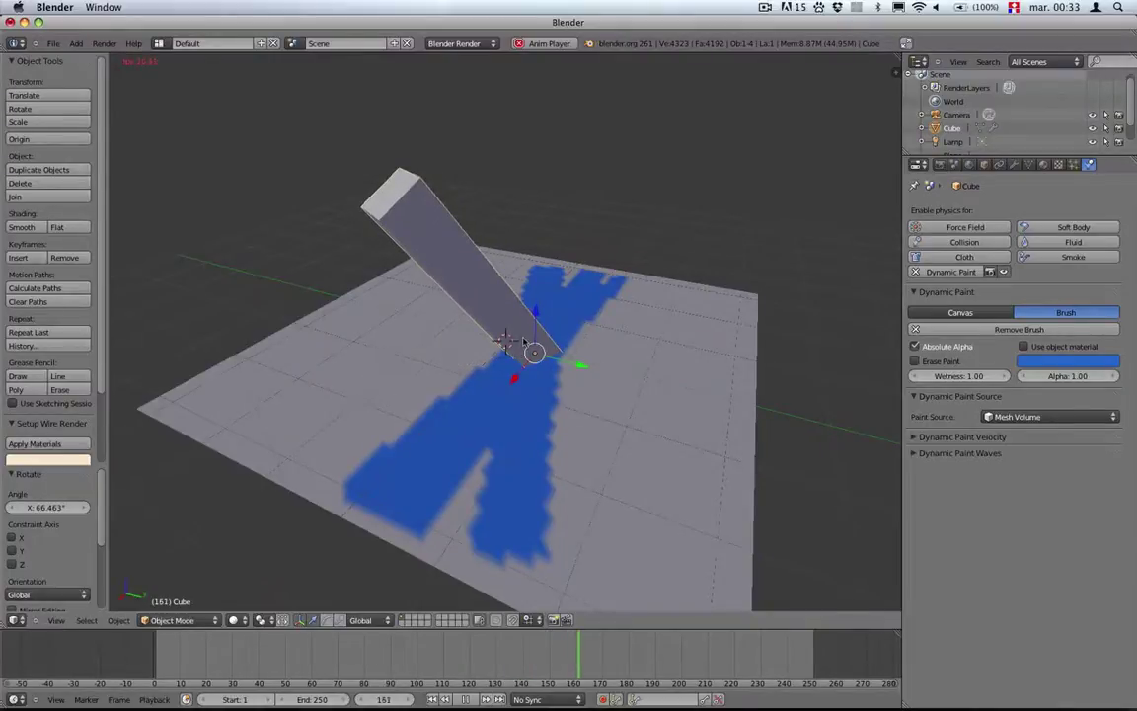
Clear the column's rotation and reshape its mesh into a small cube placed above the plane
key("alt+r")
key("Tab")
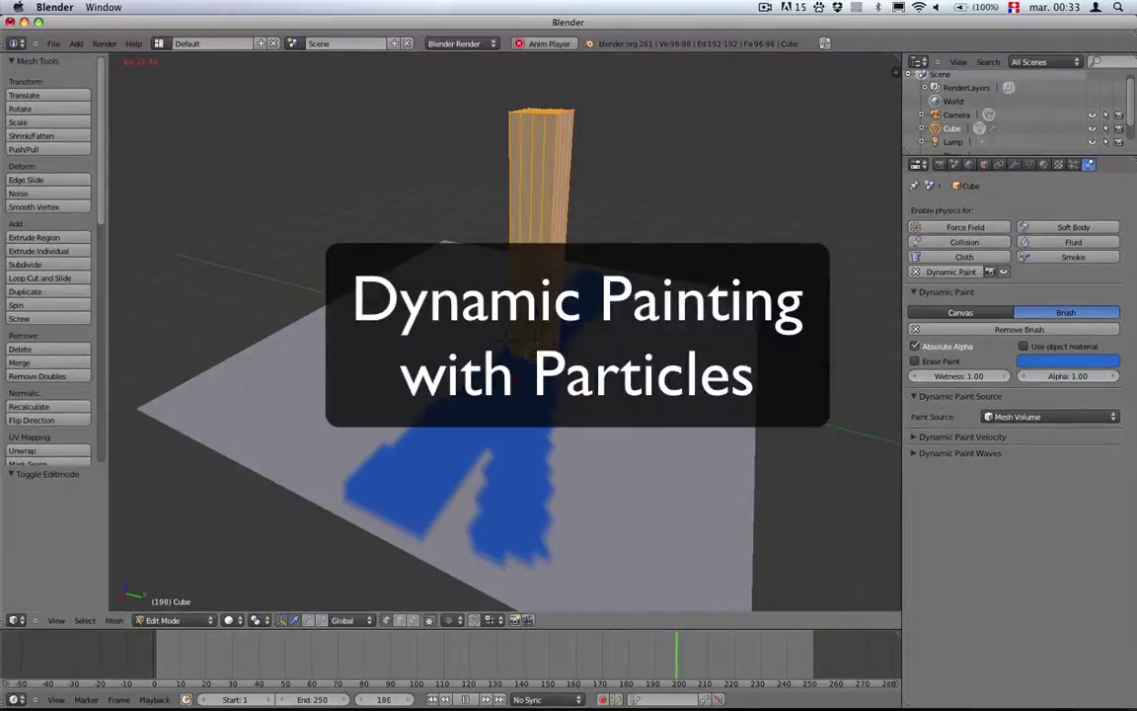
key("r")
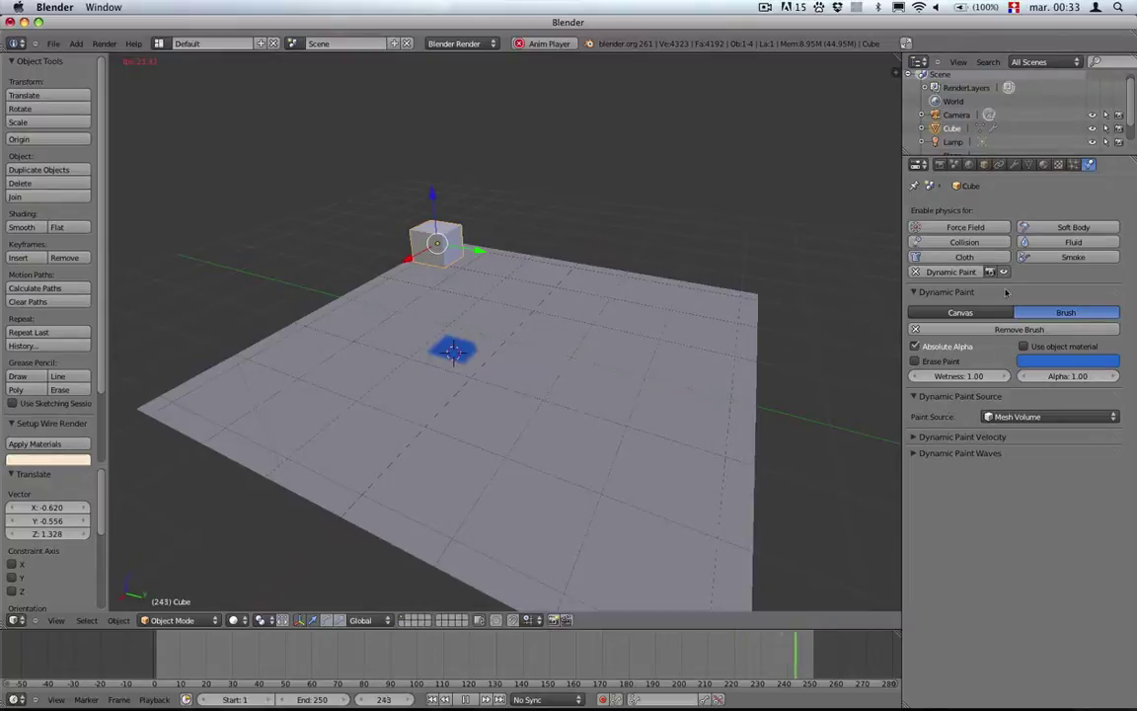
Set the cube brush's paint source to Particle System, assigning a new particle system added to the cube
left_click(1015, 417)
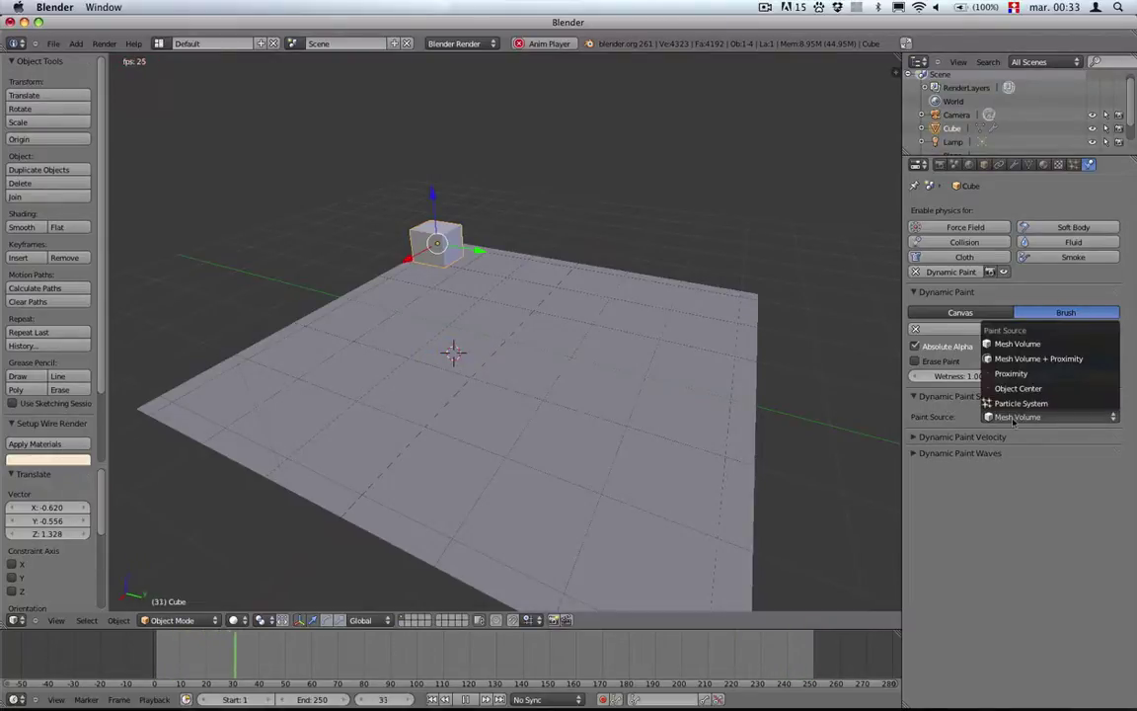
left_click(1021, 403)
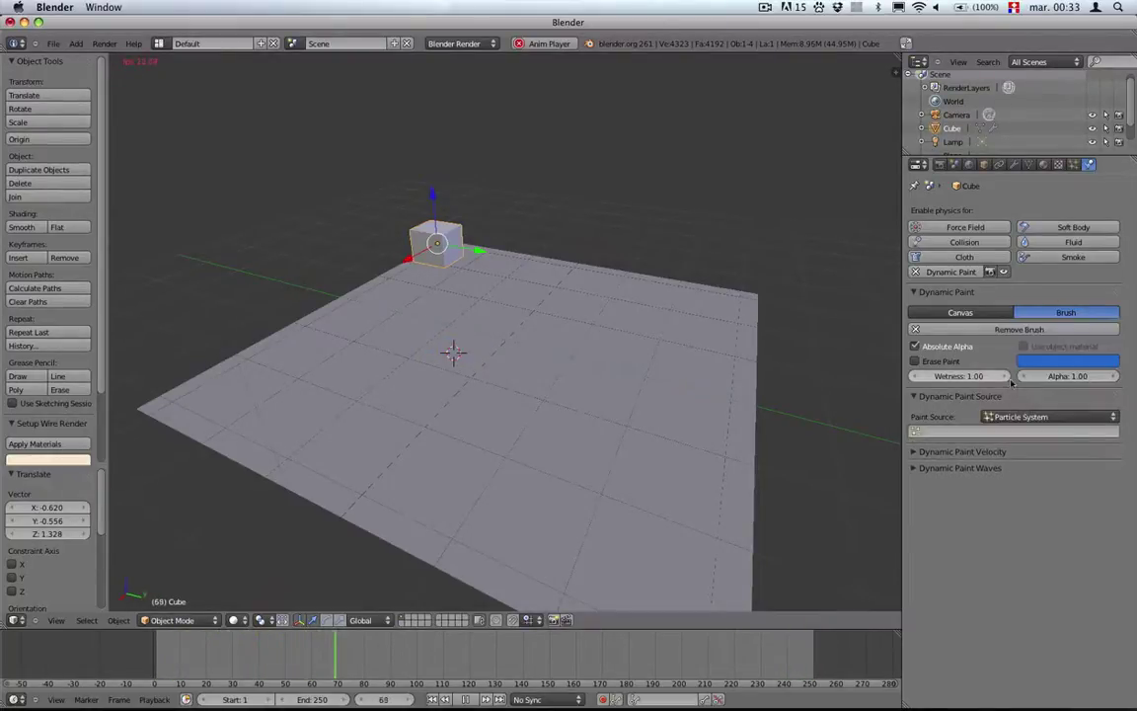
left_click(1074, 165)
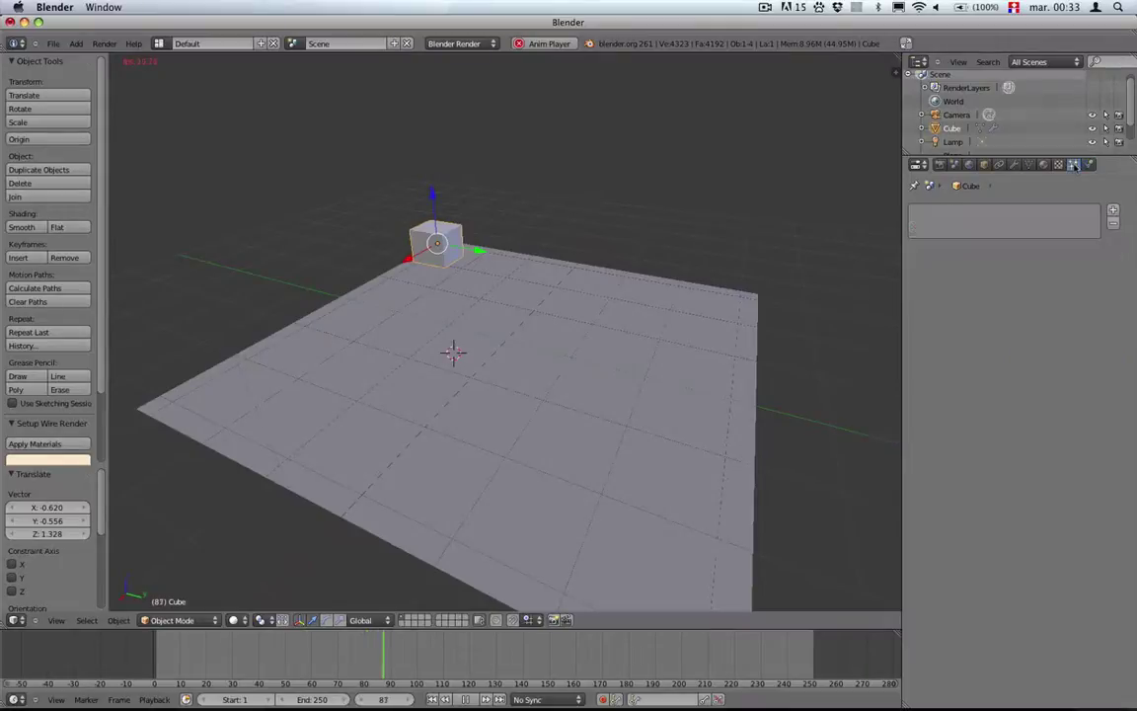
left_click(1113, 211)
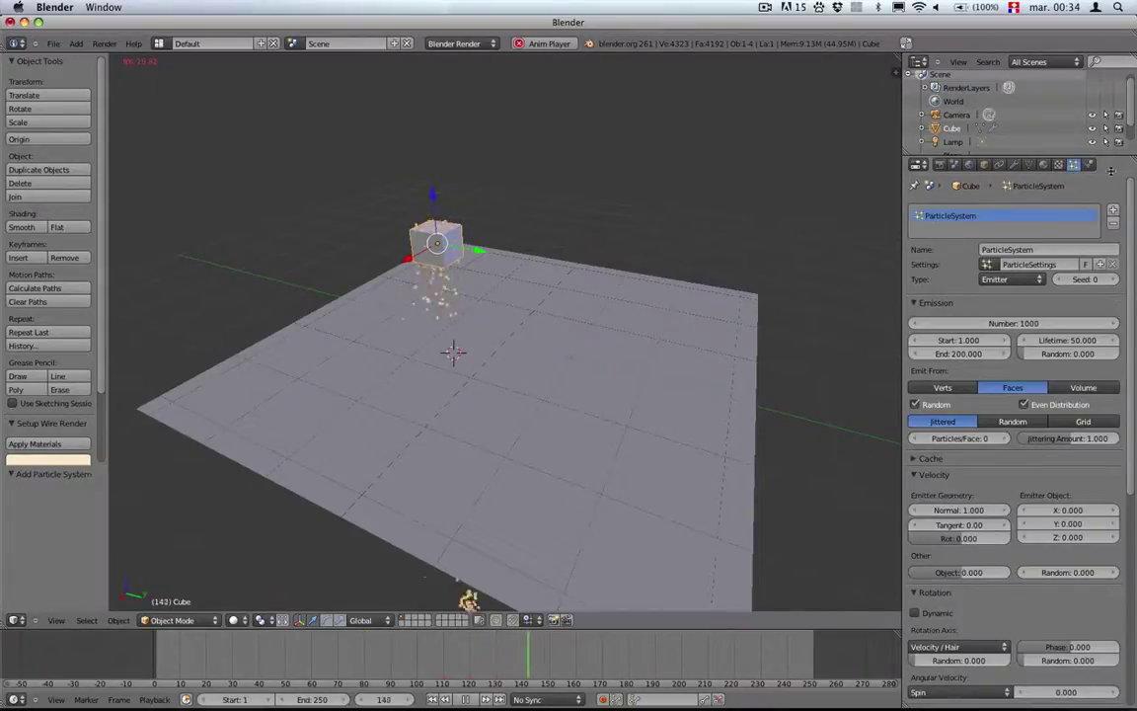
left_click(1090, 165)
left_click(988, 431)
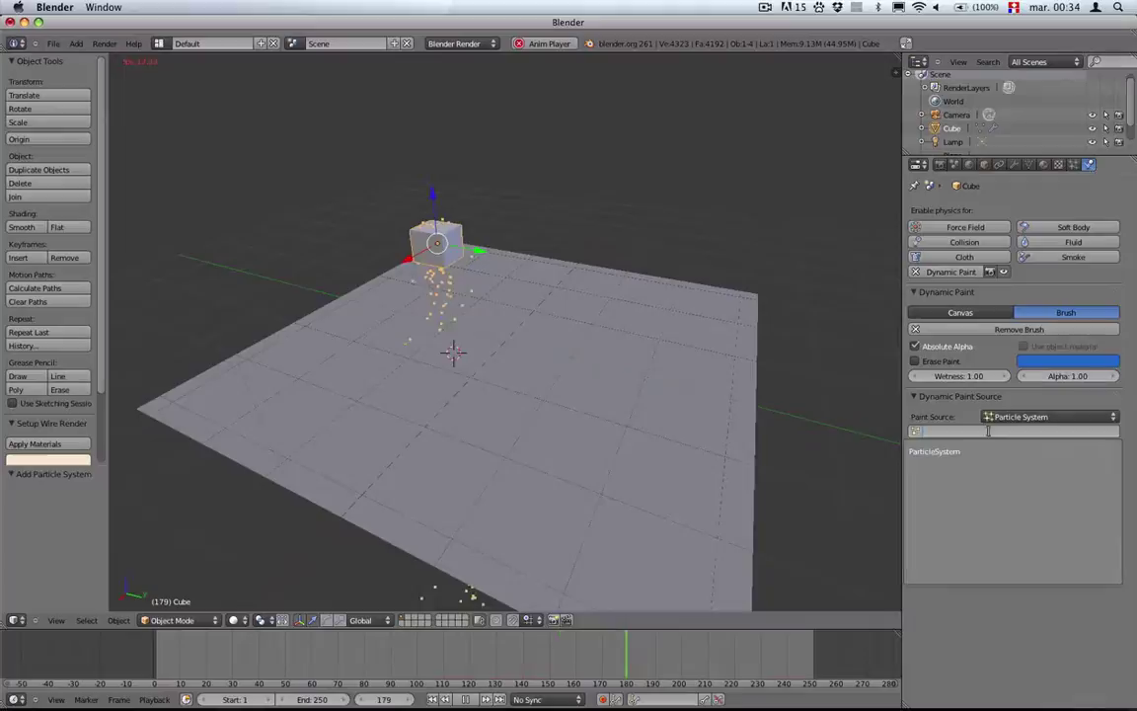
left_click(943, 451)
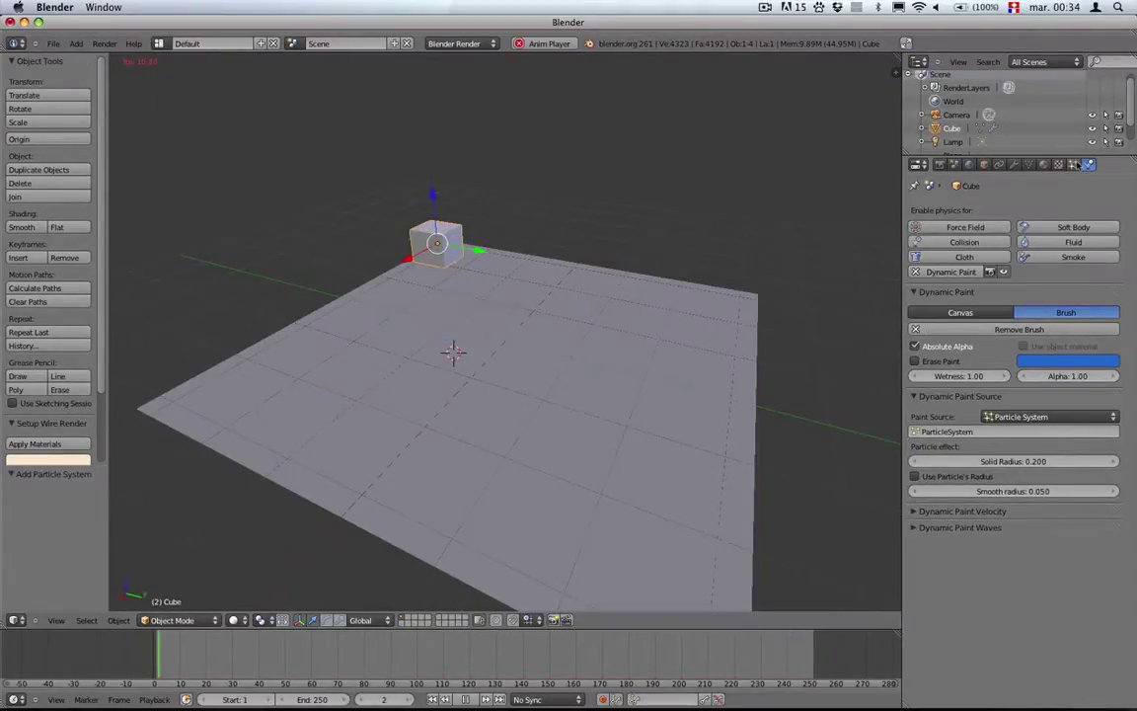
Set the end frame of the cube's particle emission to 250
left_click(1073, 164)
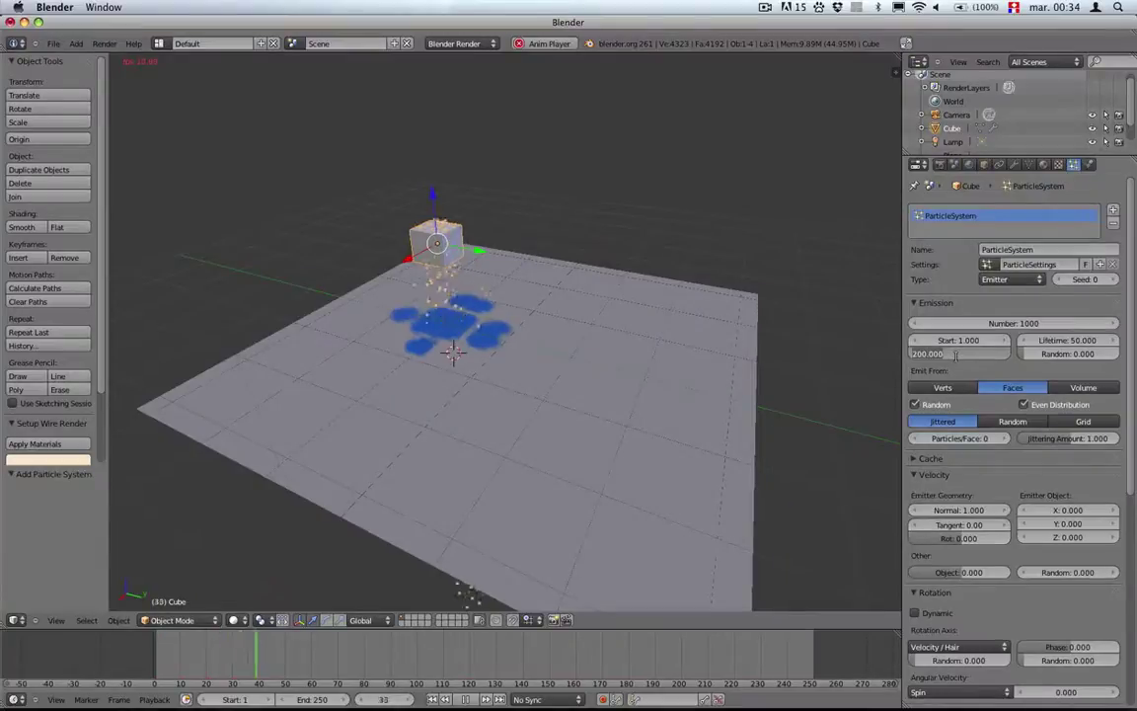
key("Return")
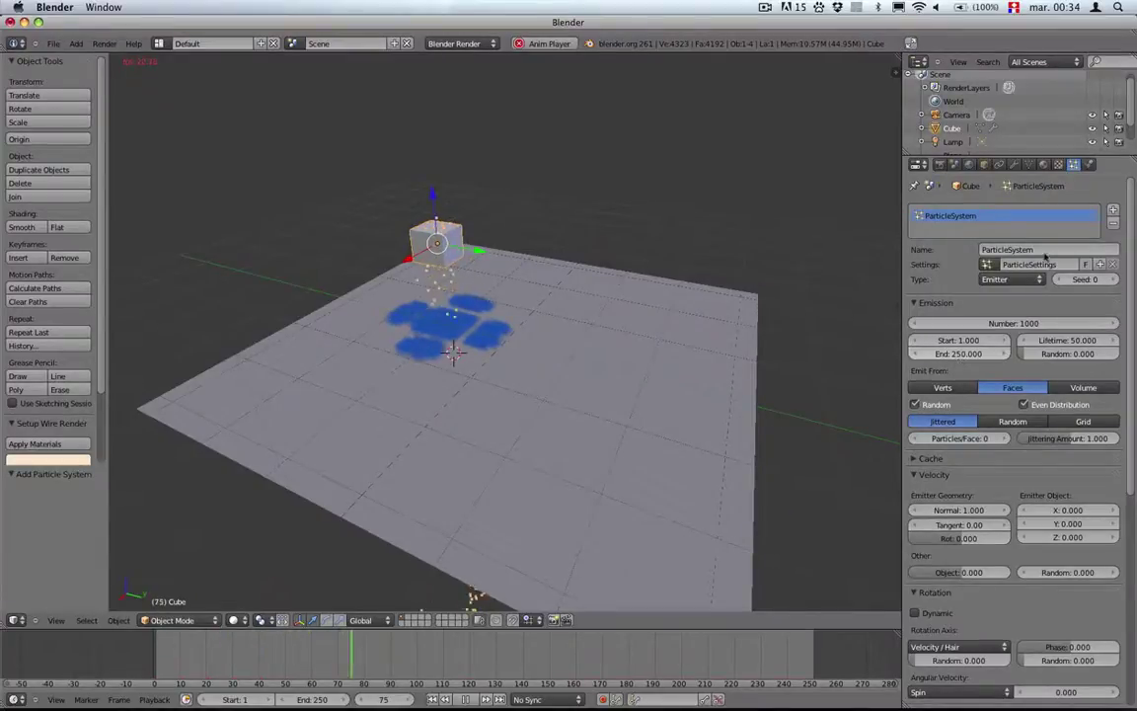
left_click(1089, 165)
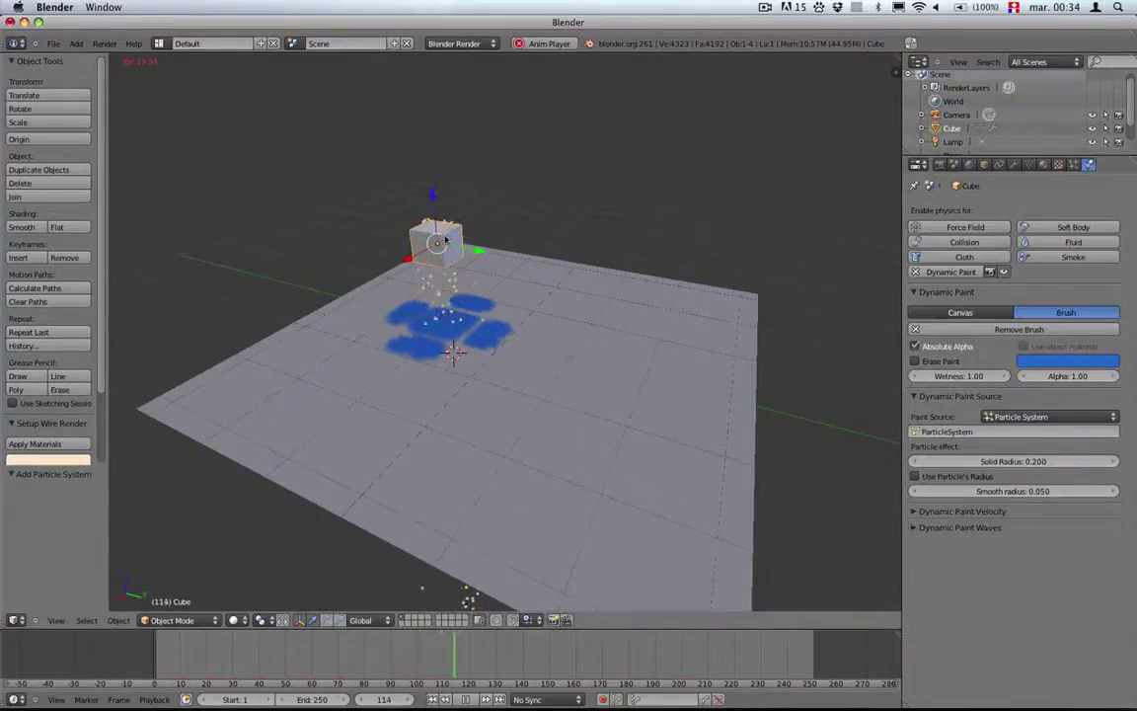
Move the cube back and forth above the plane during playback so its falling particles paint the canvas
middle_click_drag(440, 266, 470, 263)
key("g")
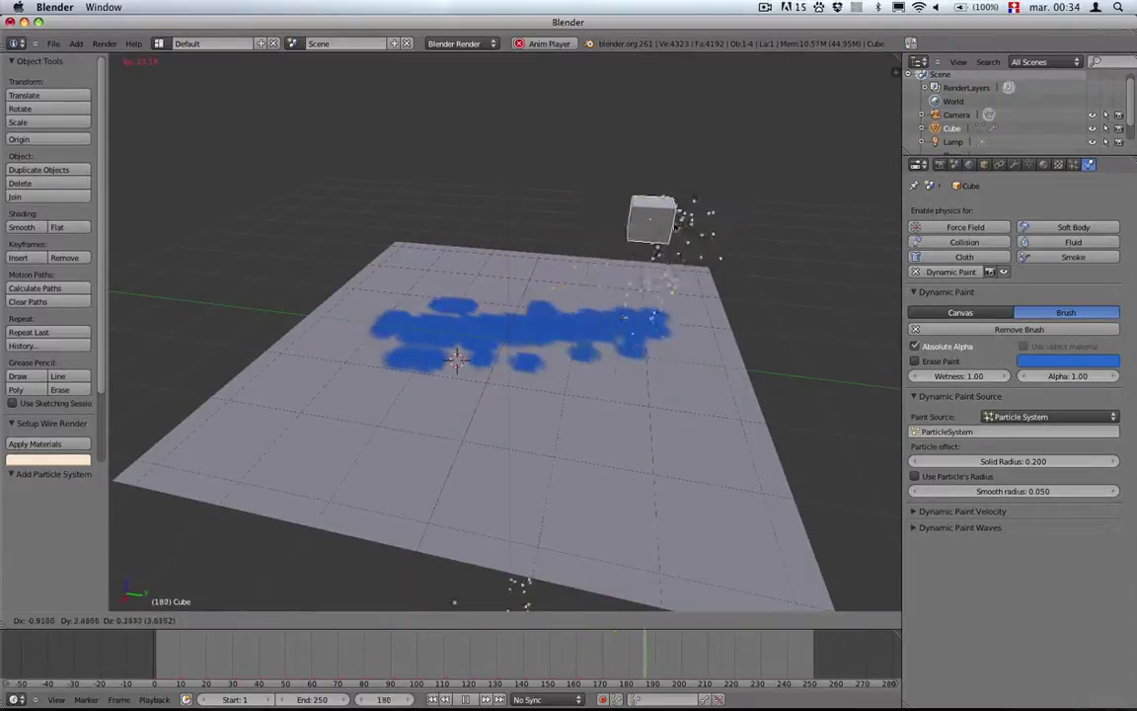
left_click(609, 410)
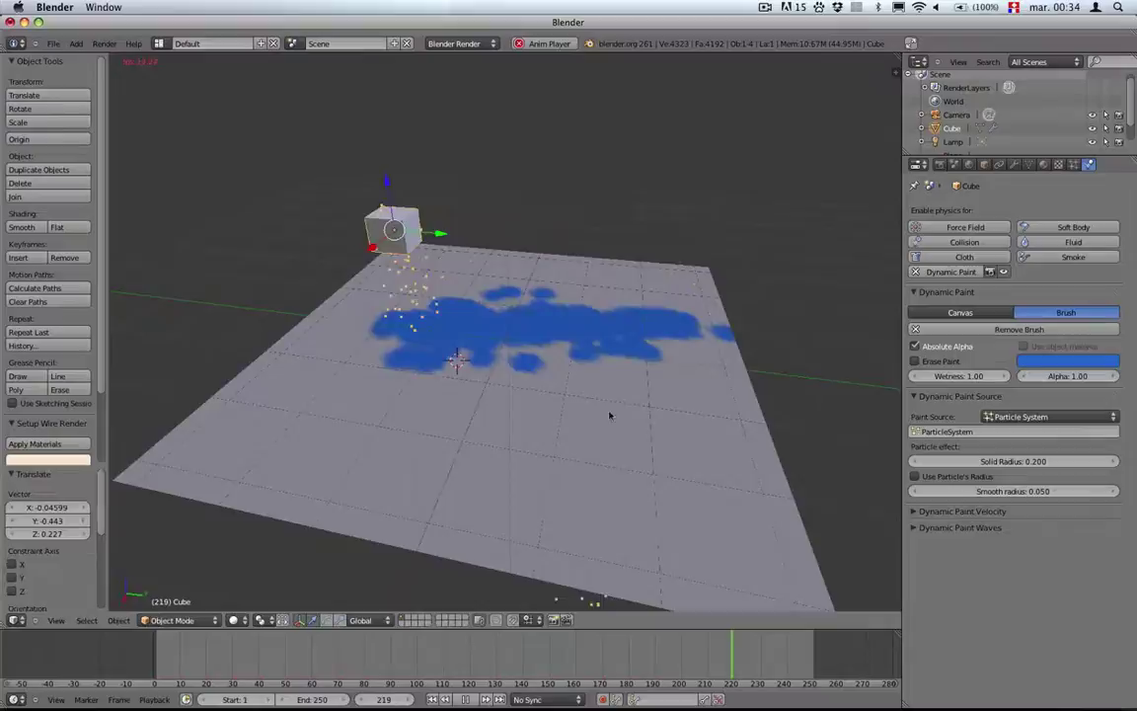
middle_click_drag(608, 411, 497, 410)
key("g")
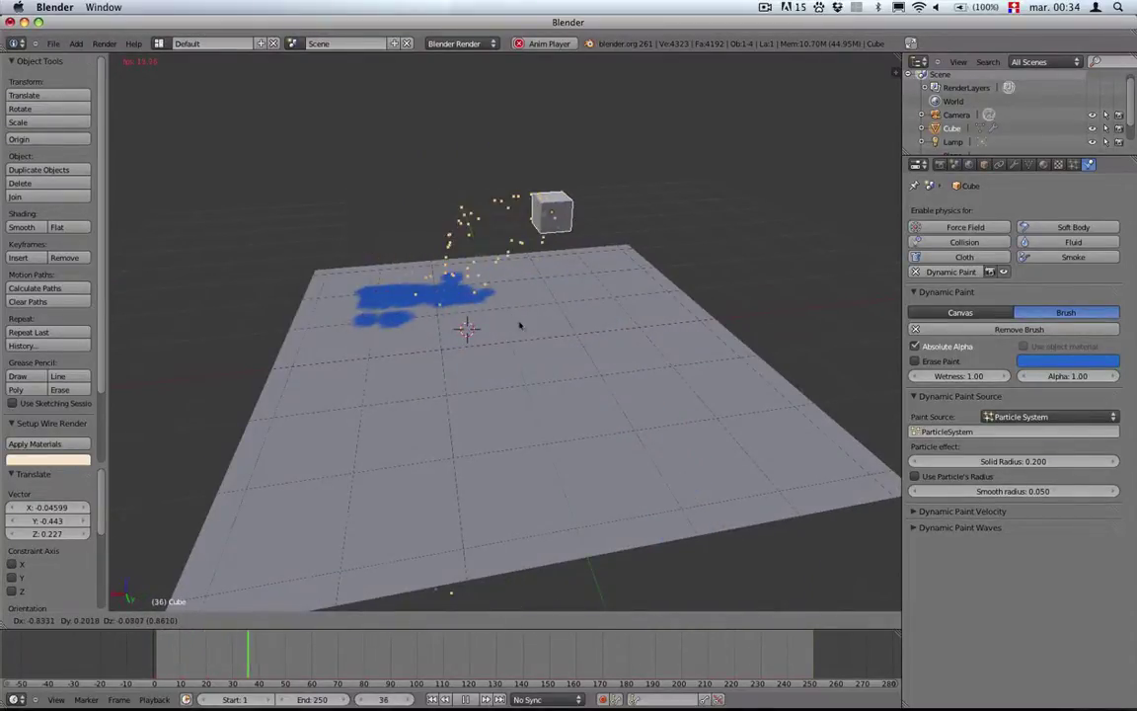
left_click(548, 325)
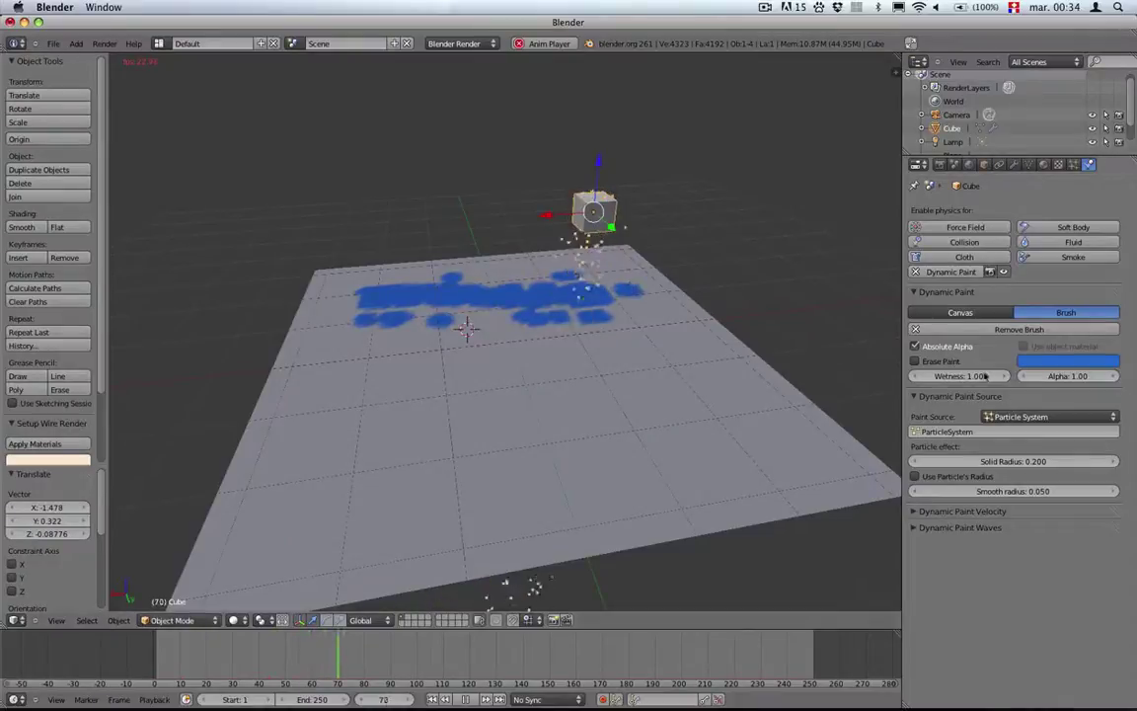
Enable Erase Paint on the cube's brush and sweep the cube over the blue strokes to erase them
left_click(943, 361)
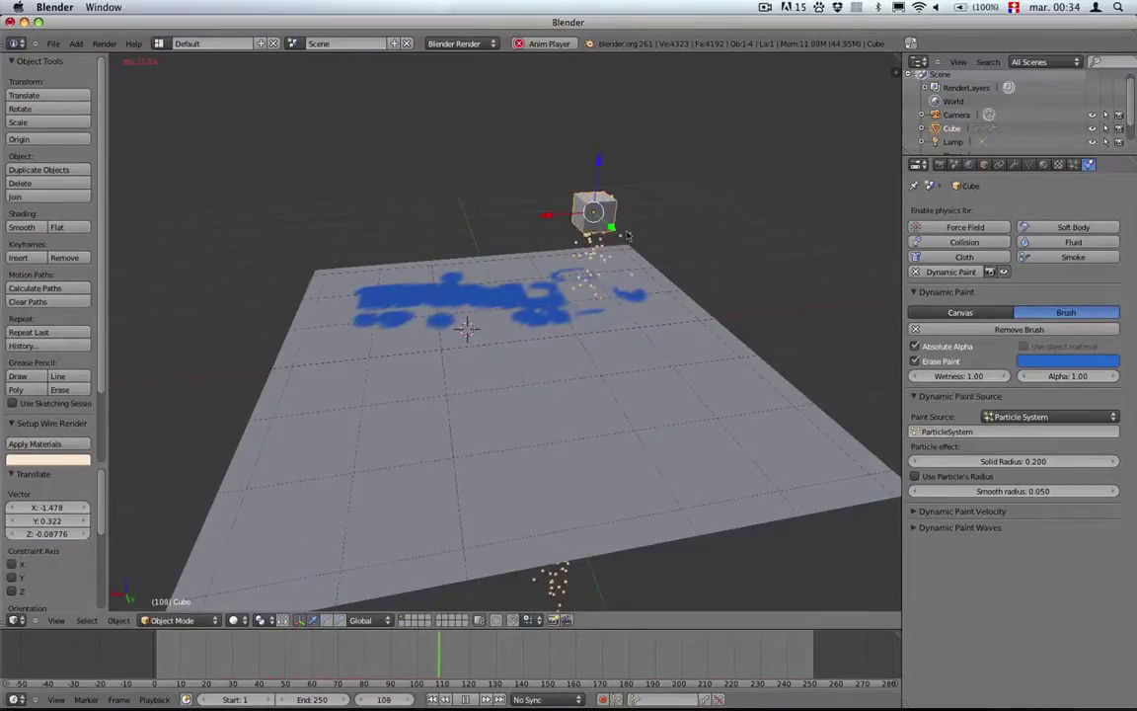
key("g")
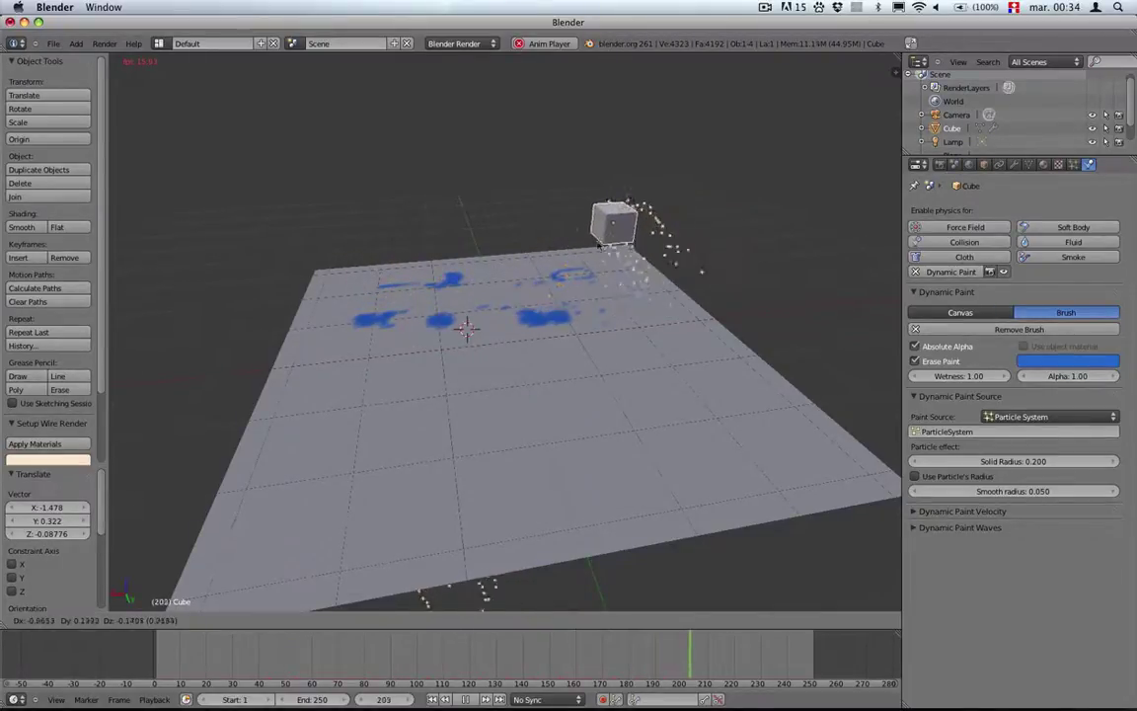
left_click(537, 244)
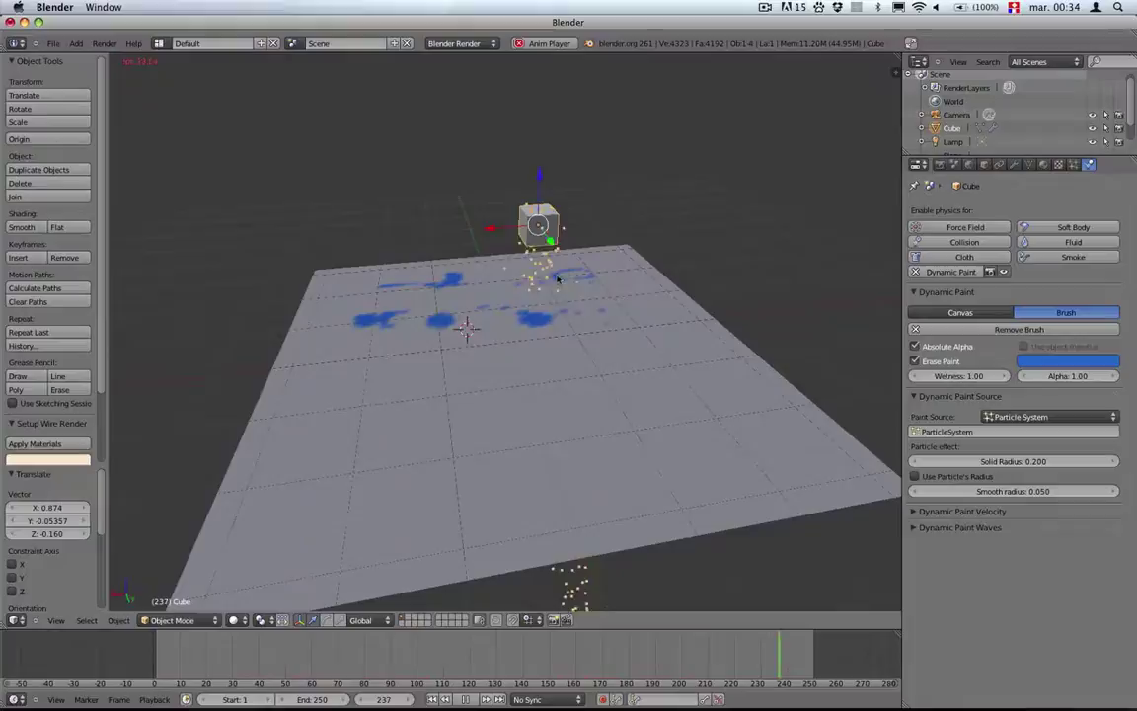
Duplicate the cube beside itself with Erase Paint off, and turn Erase Paint back on for the original
left_click(929, 362)
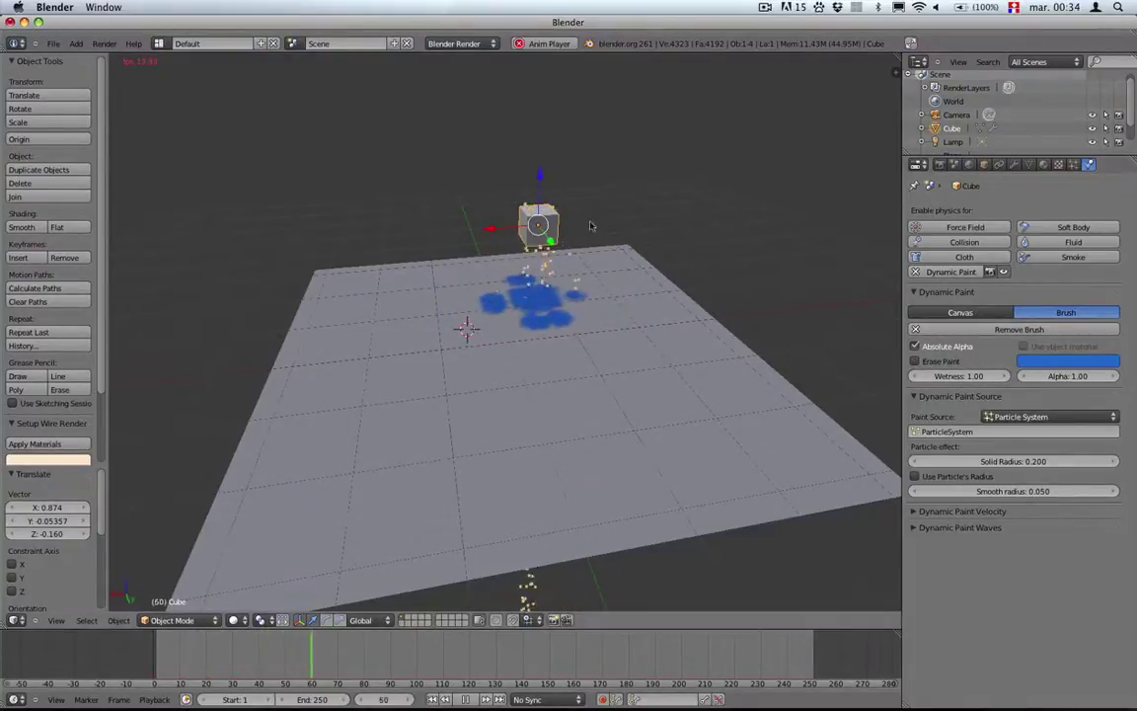
key("shift+d")
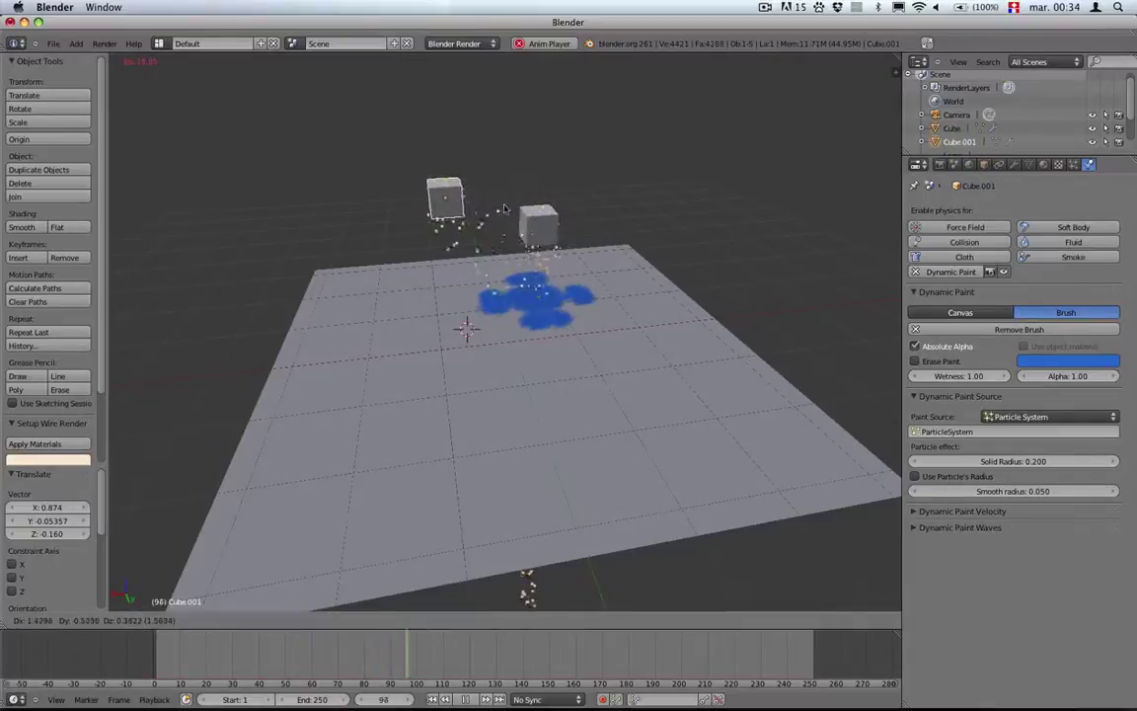
left_click(534, 216)
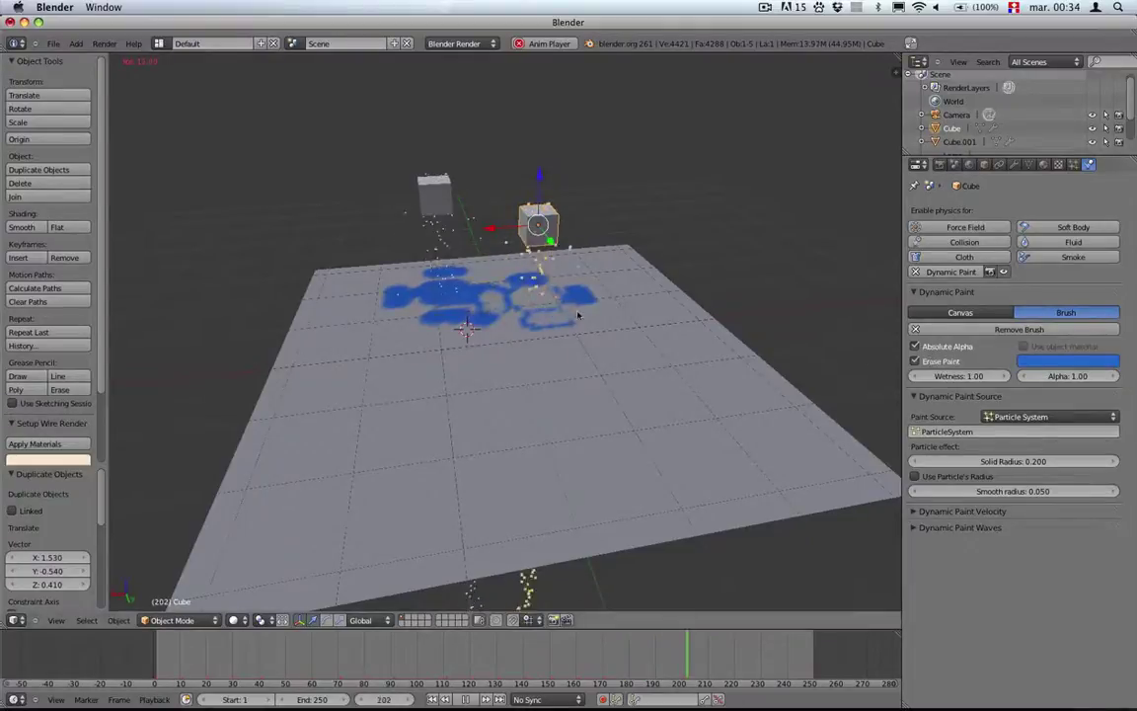
Select both cubes and move them together above the plane during playback to paint and erase simultaneously
right_click(444, 201, "shift")
middle_click_drag(476, 209, 524, 257)
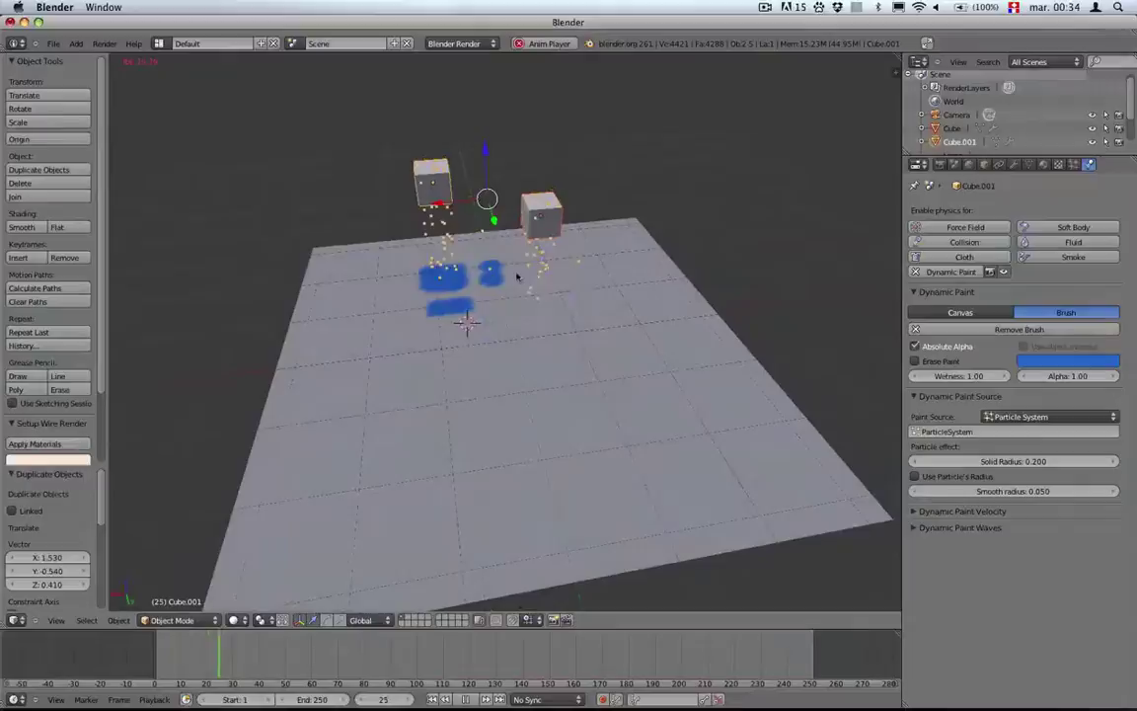
key("g")
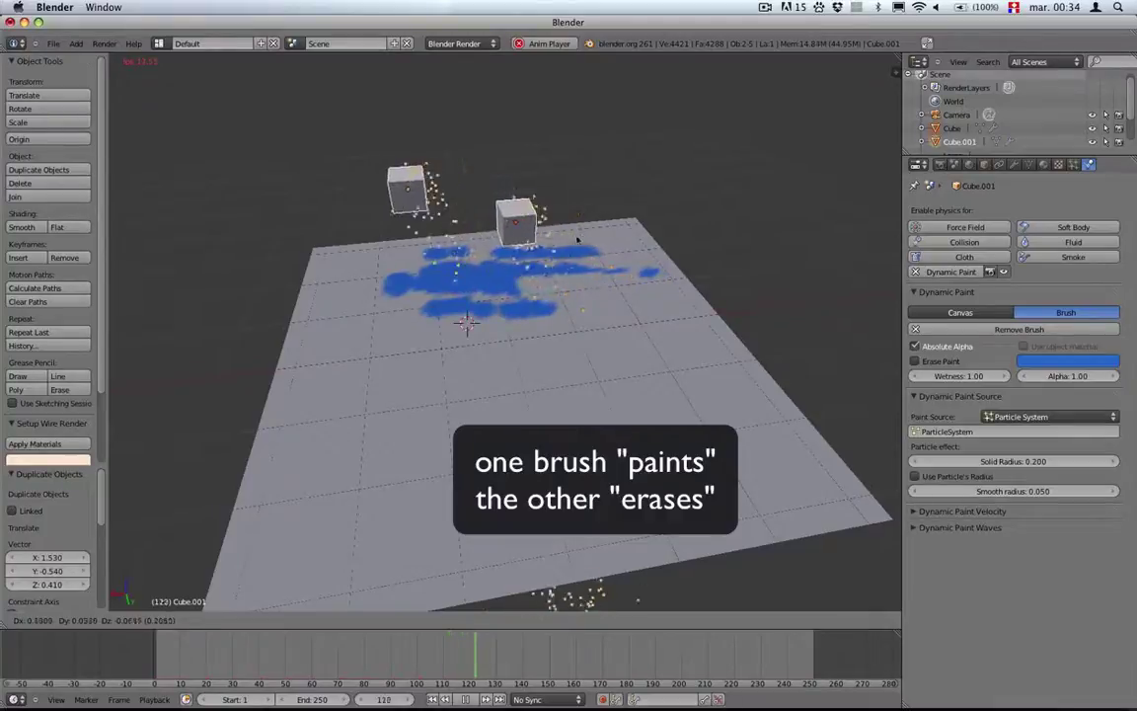
left_click(463, 230)
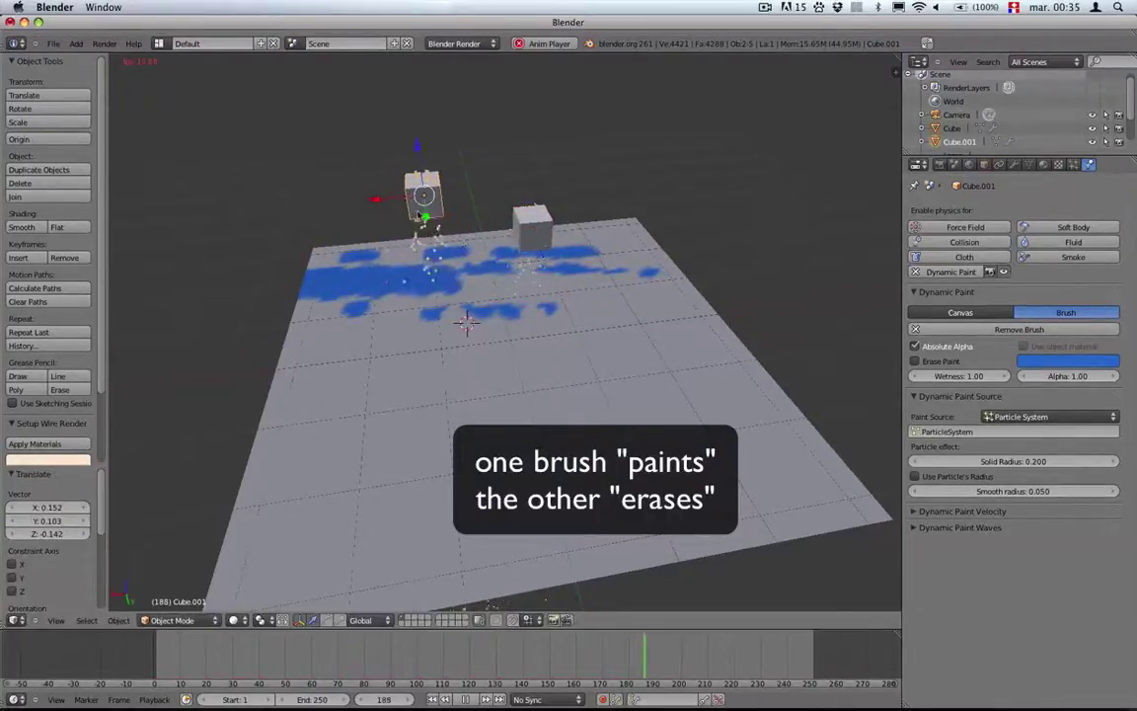
Duplicate the painting cube about 2.72 along Y, -0.47 along X and 0.41 along Z, and set the copy's paint color to crimson red
middle_click_drag(554, 314, 622, 305)
key("shift+d")
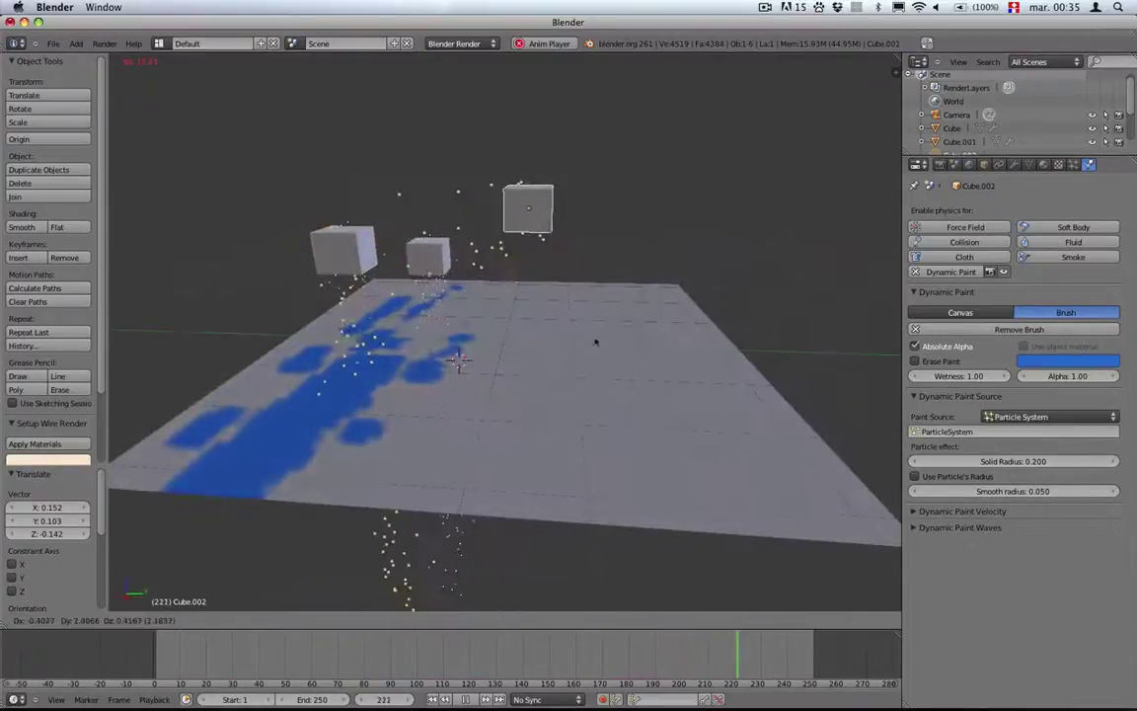
left_click(665, 348)
left_click(1068, 360)
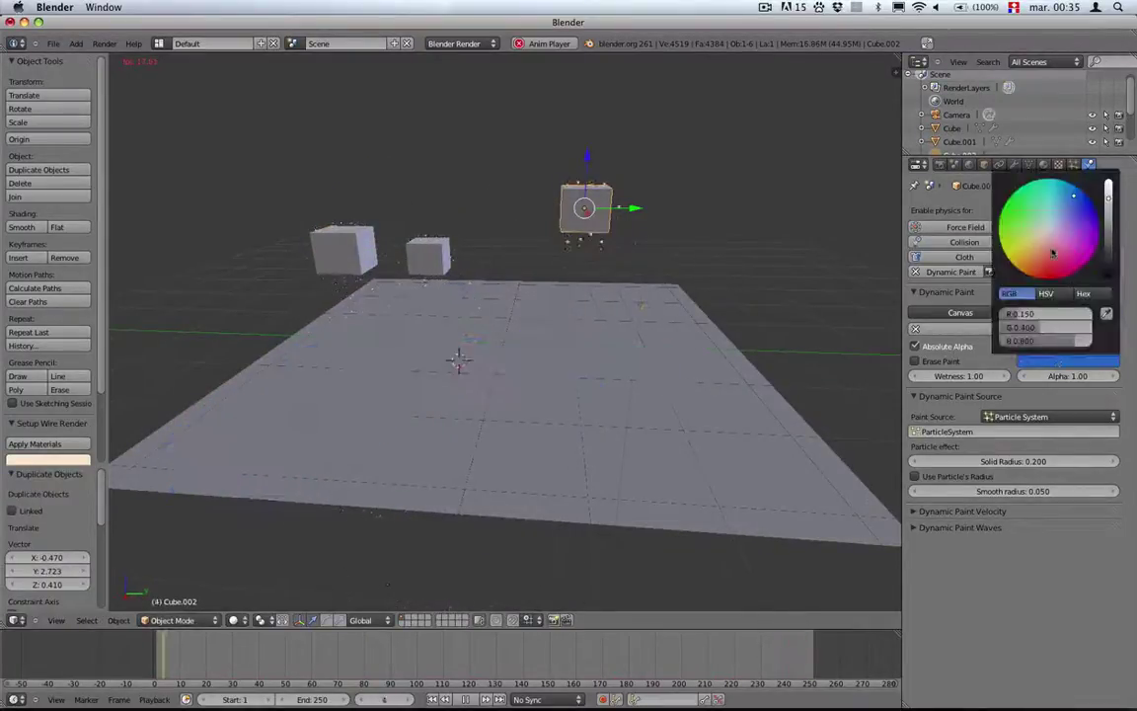
left_click(1059, 266)
left_click_drag(1059, 267, 1059, 272)
Move the red-painting cube toward the blue-painting cube during playback to spread red paint across the plane
mouse_move(651, 296)
middle_mouse_down()
mouse_move(541, 335)
mouse_move(594, 311)
middle_mouse_up()
key("g")
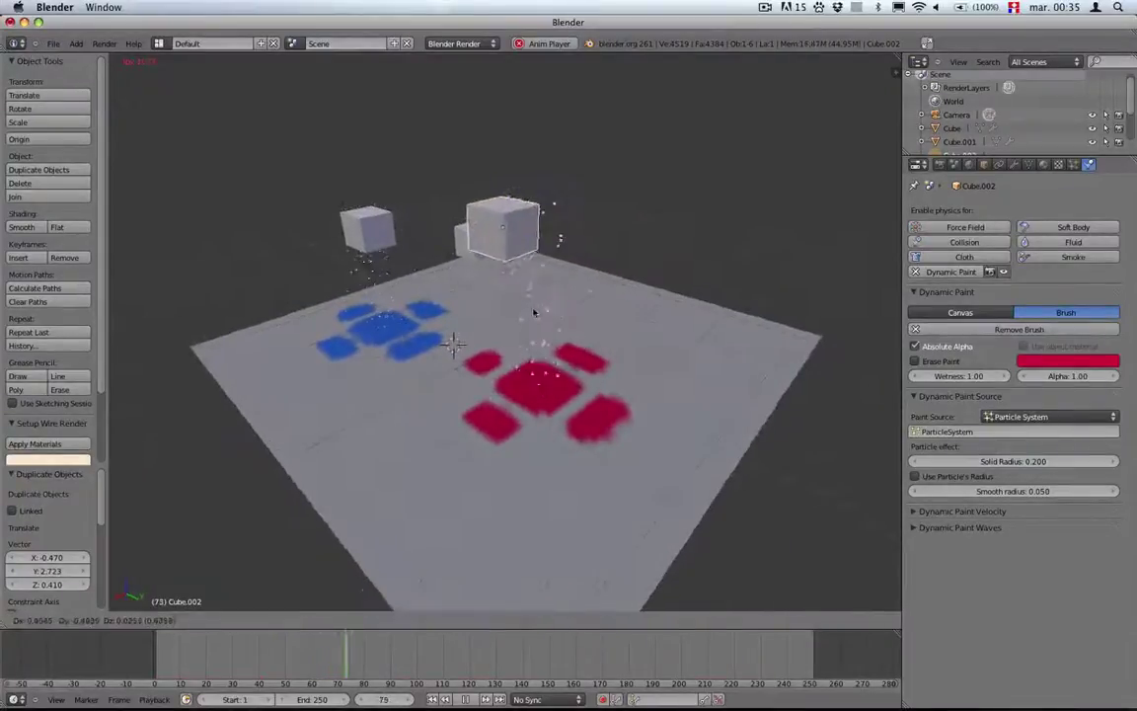
left_click(367, 322)
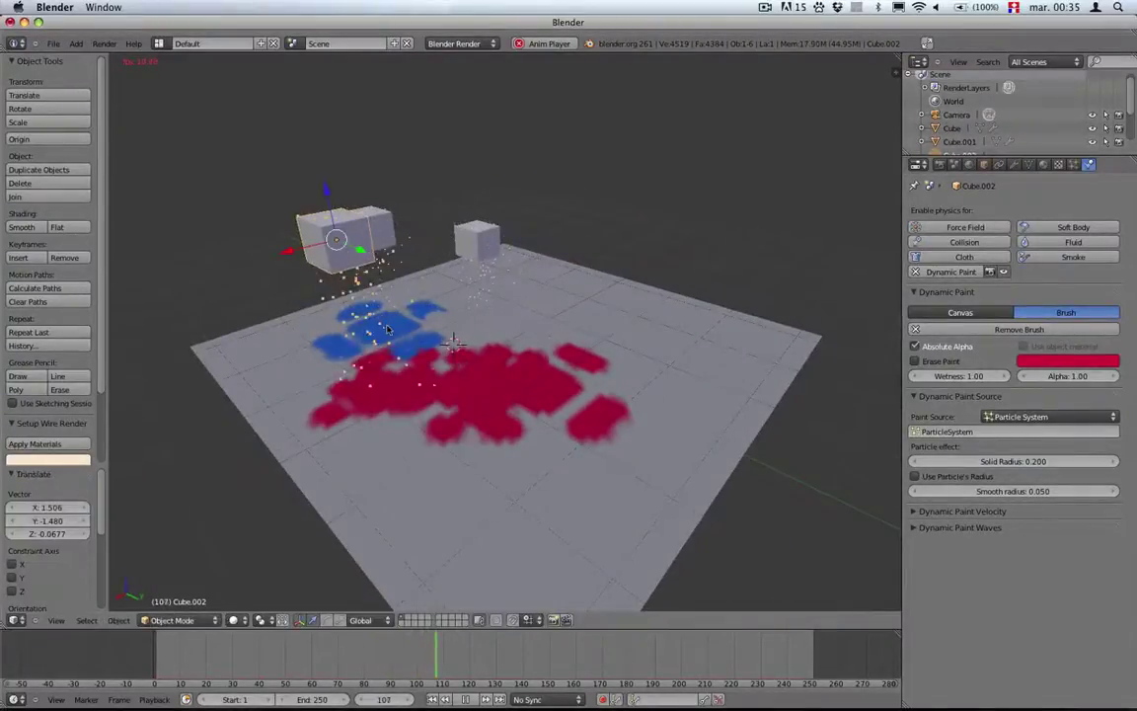
Duplicate the red-painting cube and place the copy elsewhere above the plane
middle_click_drag(393, 326, 360, 327)
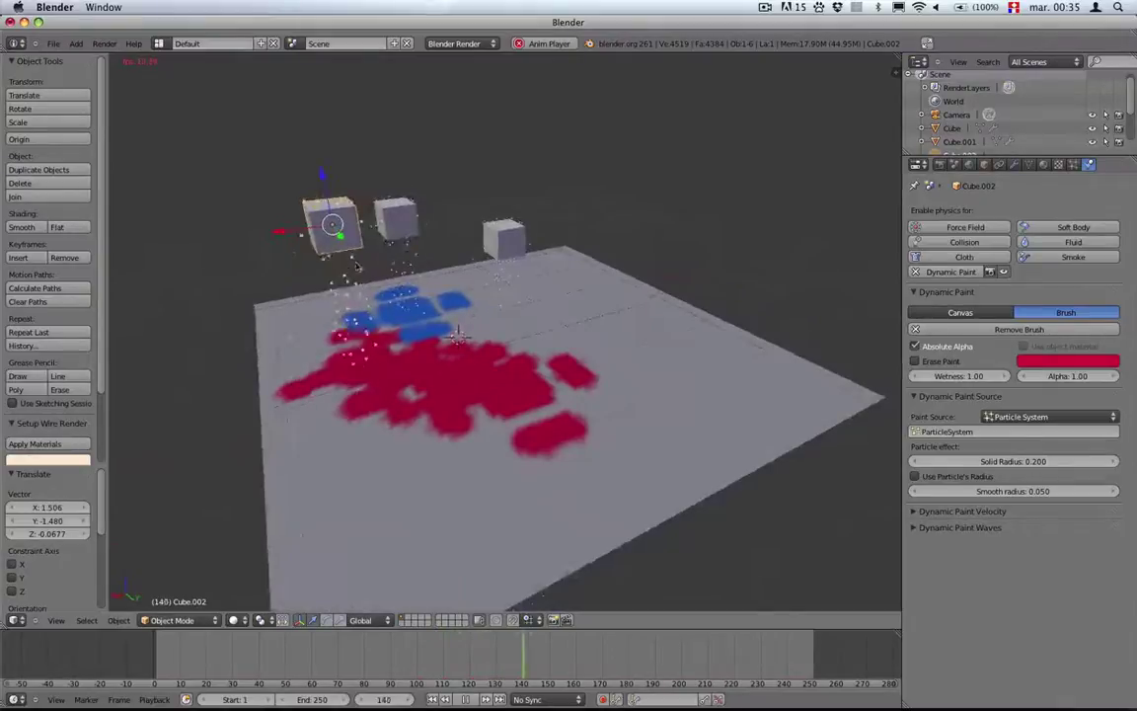
key("shift+d")
left_click(523, 236)
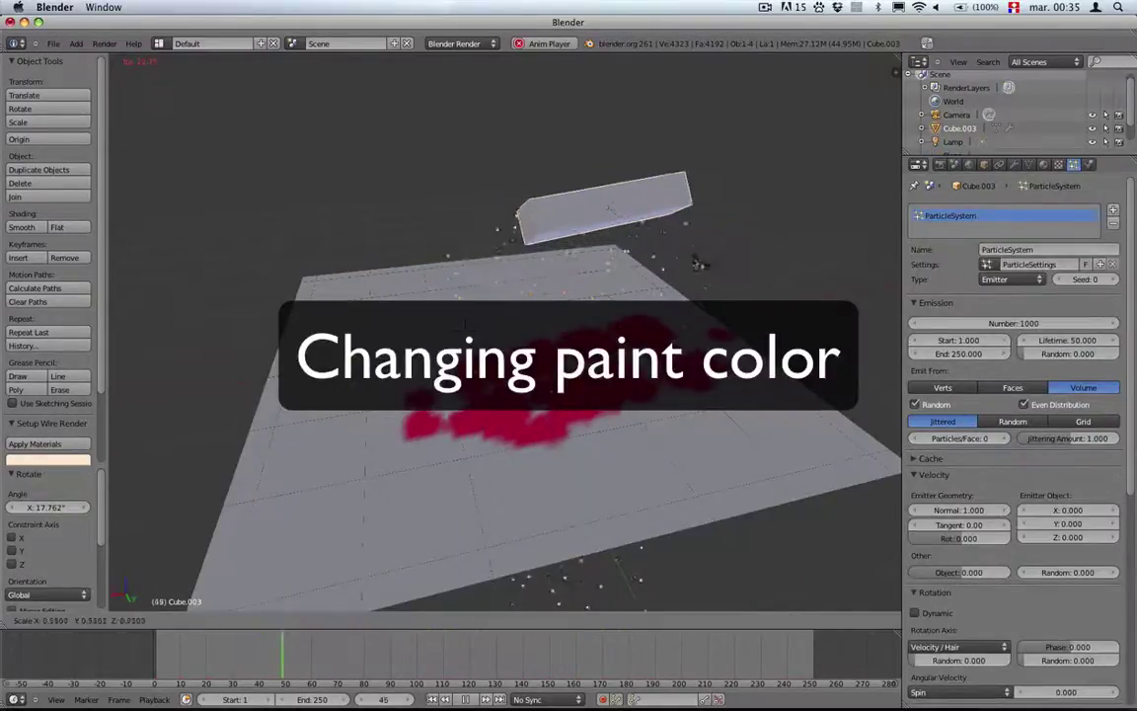
Scale the remaining red-painting brush by about 0.486 and stretch it about 2.519 along X into a long bar
left_click(550, 241)
key("s")
key("x")
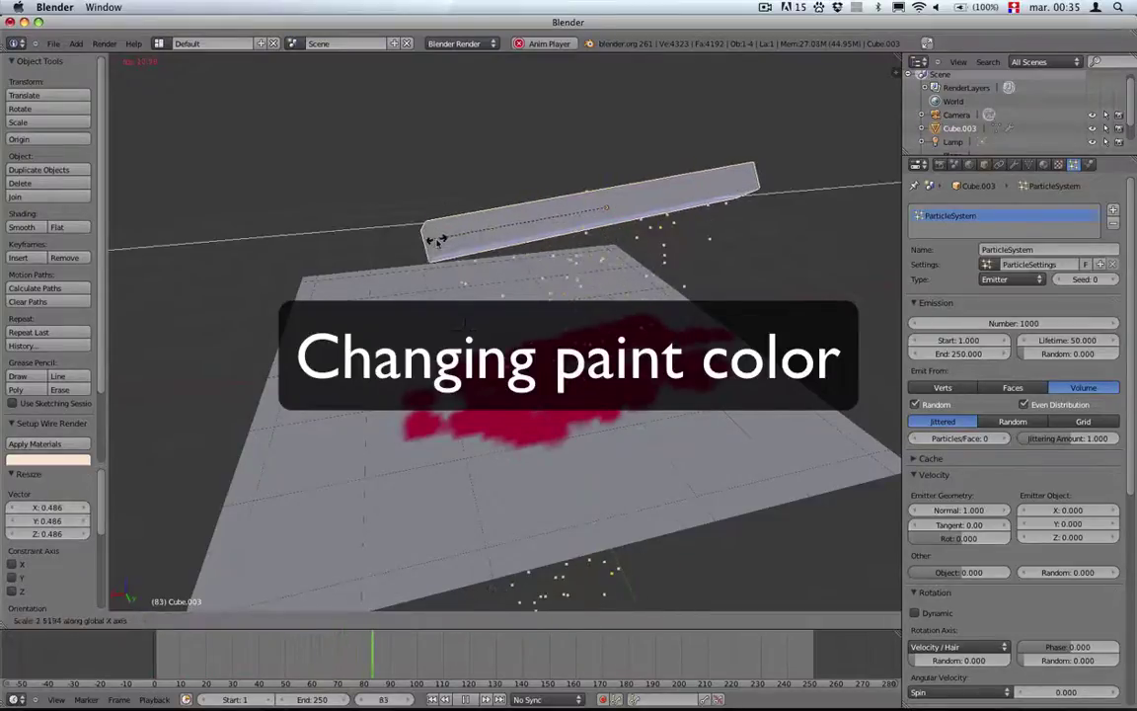
left_click(434, 240)
Raise the bar's particle number to 2695, sweep the bar above the plane during playback to paint it red, and stop playback
middle_click_drag(434, 240, 689, 211)
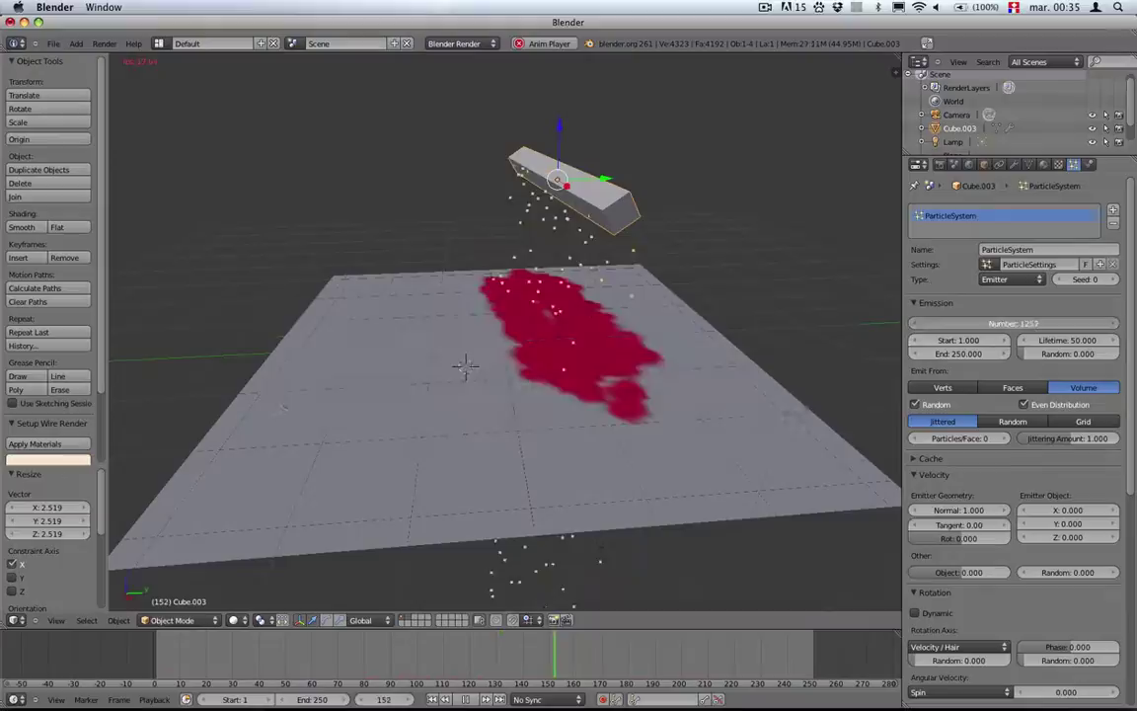
left_click_drag(1027, 322, 1061, 323)
mouse_move(470, 233)
middle_mouse_down()
mouse_move(371, 246)
mouse_move(462, 235)
middle_mouse_up()
key("g")
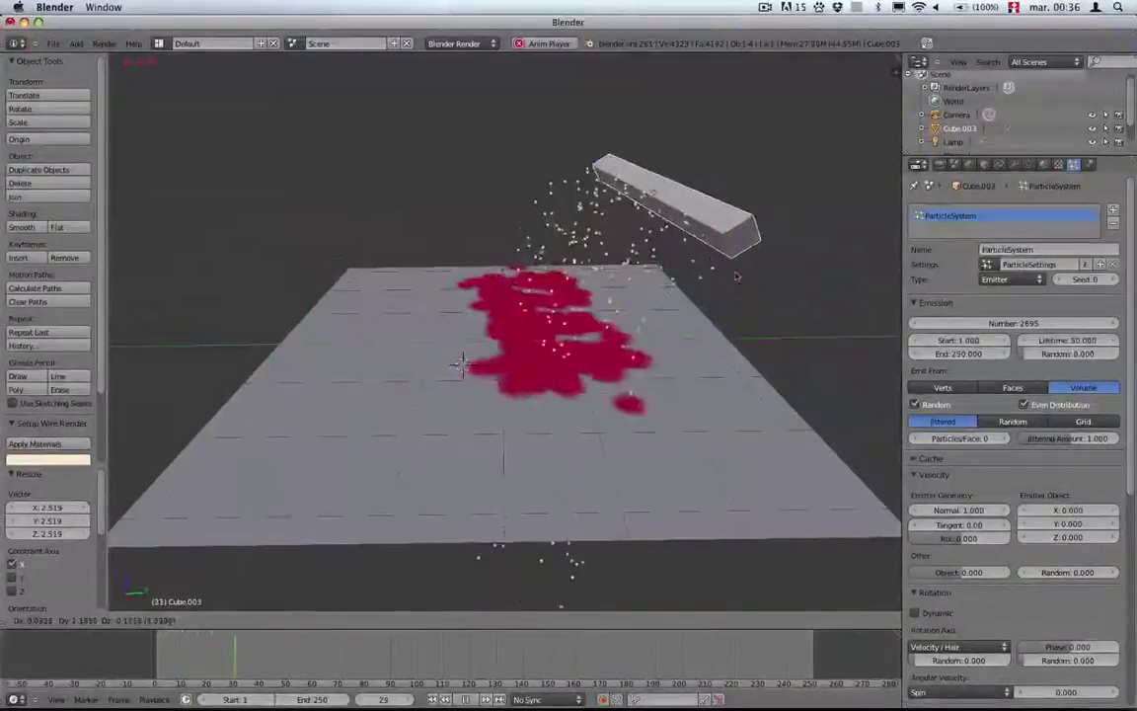
left_click(395, 282)
key("alt+a")
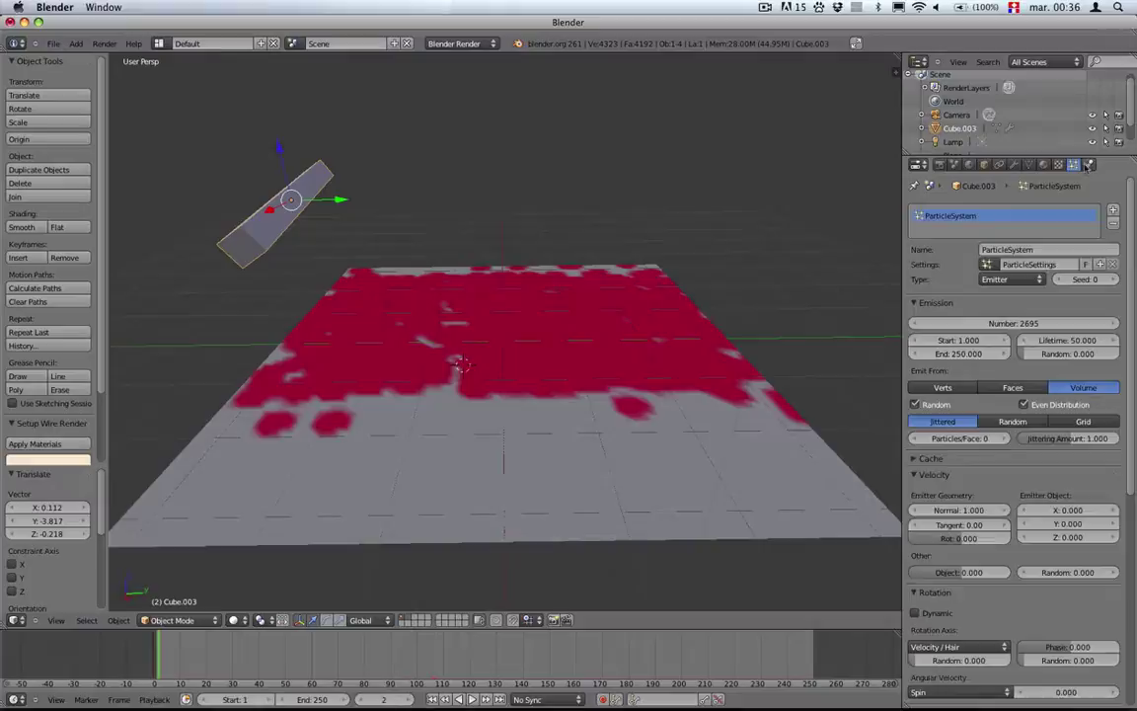
Keyframe the brush's red paint color at frame 2 and change the color to bright green at frame 69
left_click(1087, 164)
right_click(1055, 368)
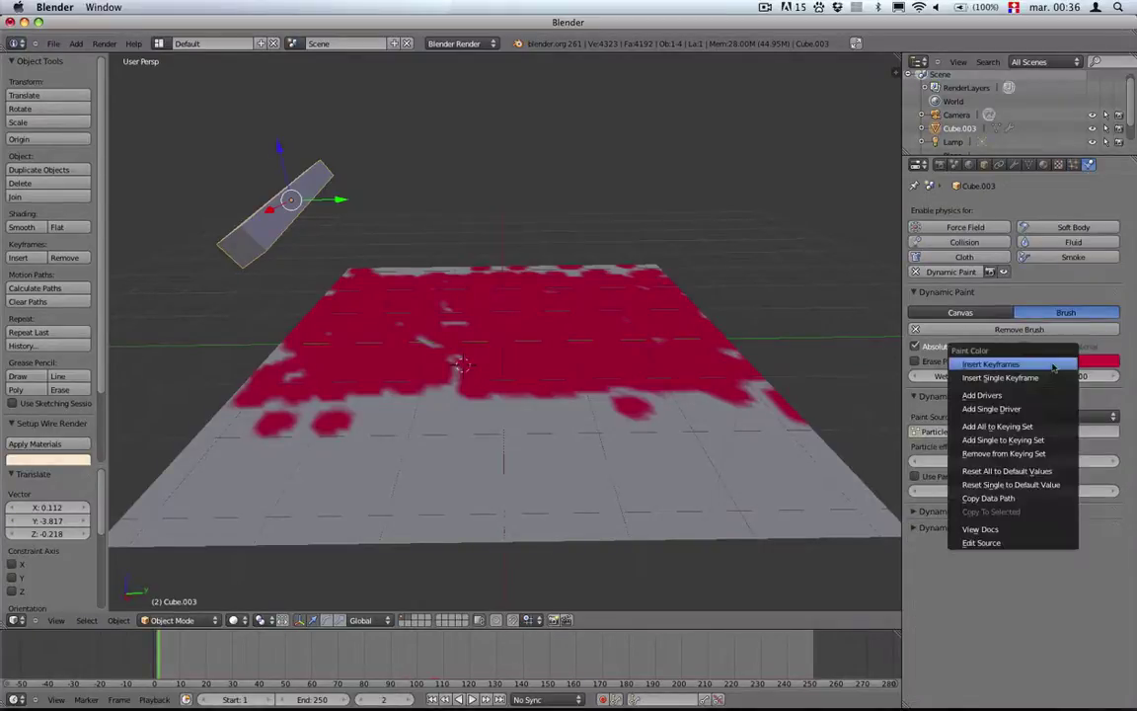
key("Escape")
key("alt+a")
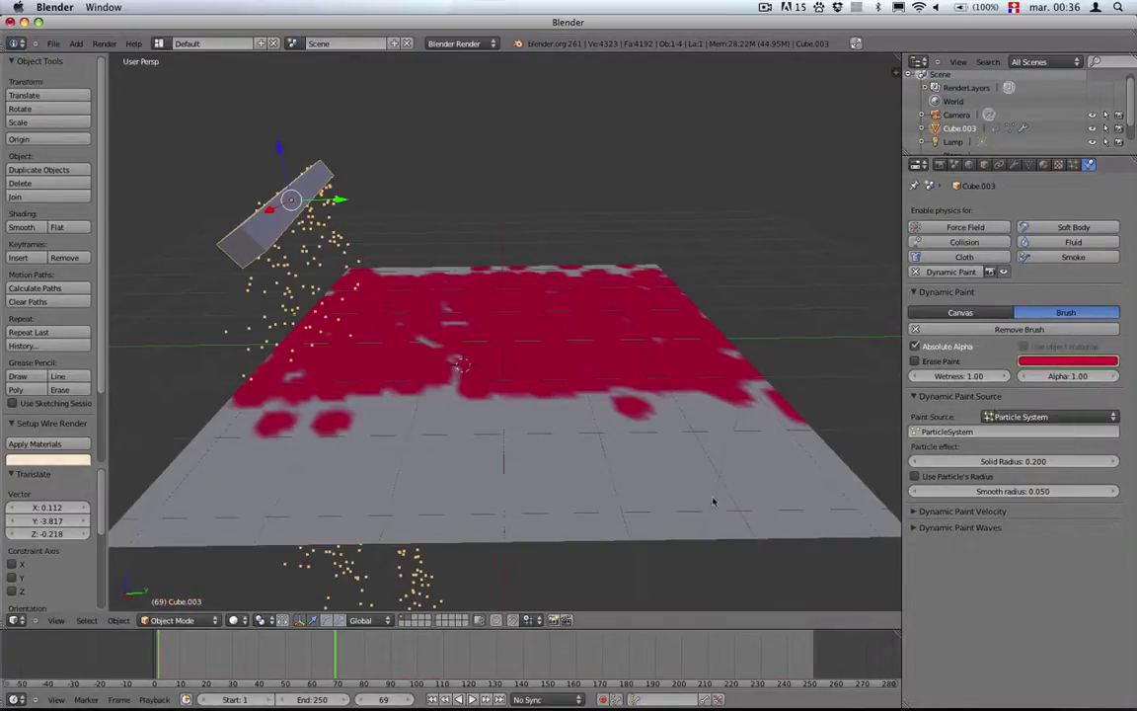
left_click(1039, 368)
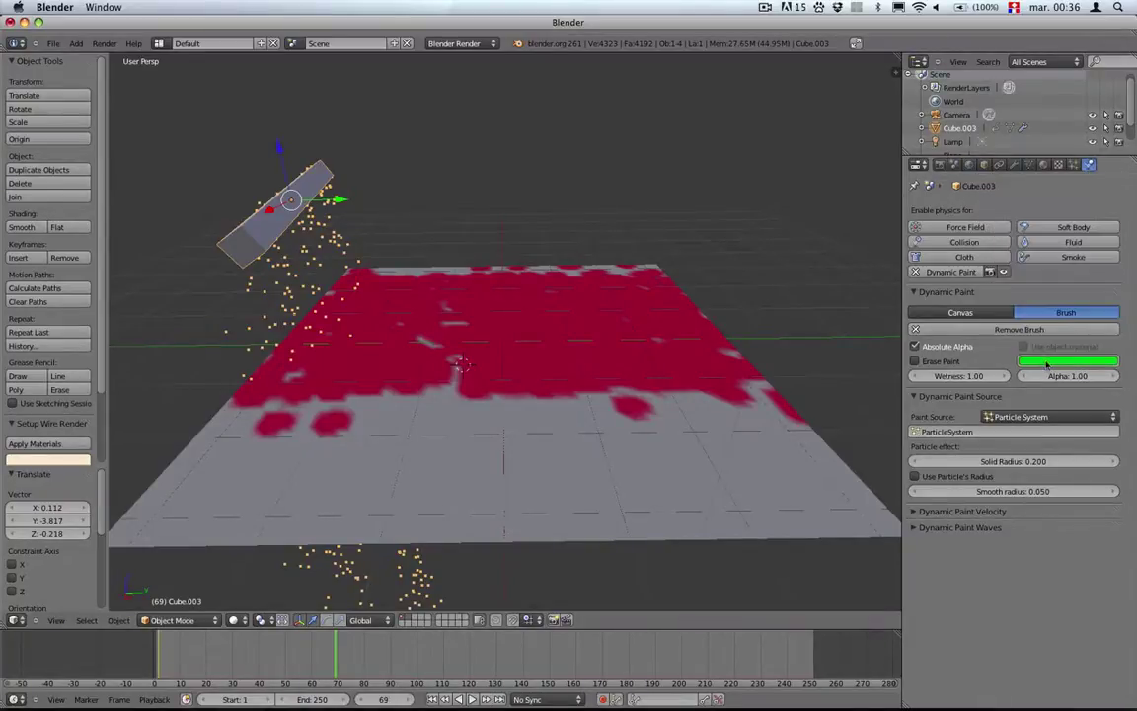
Keyframe the brush's bright green paint color at frame 69, then keyframe a blue paint color at frame 140
right_click(1047, 365)
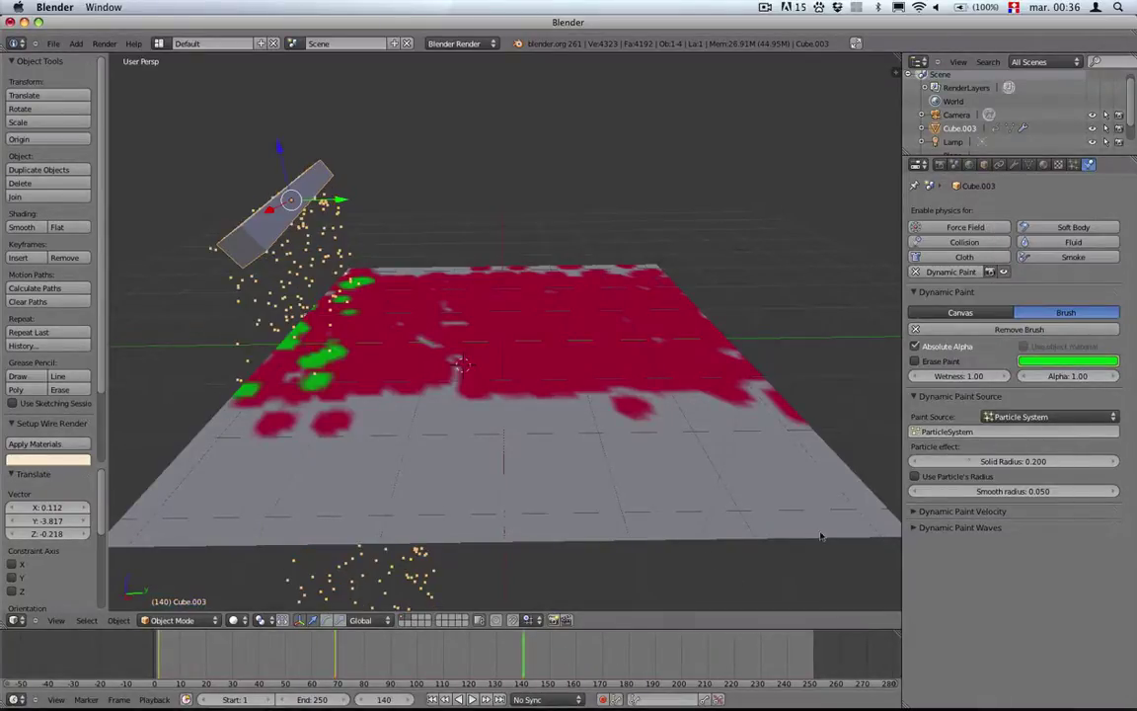
right_click(1051, 364)
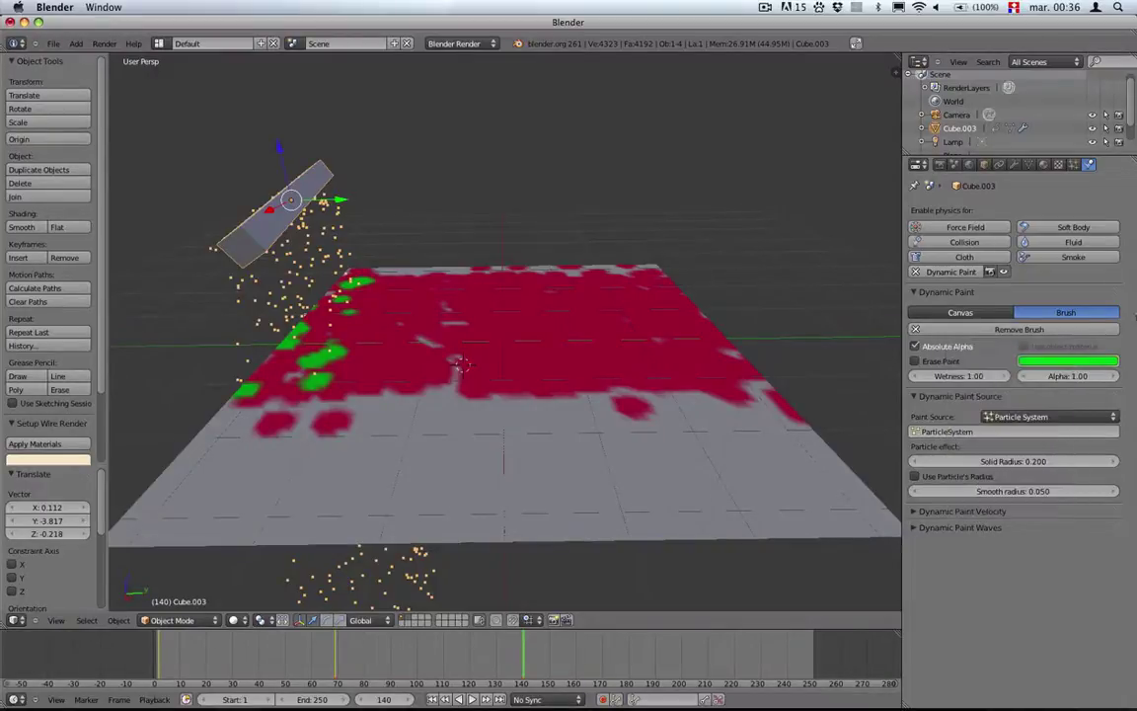
left_click(1055, 365)
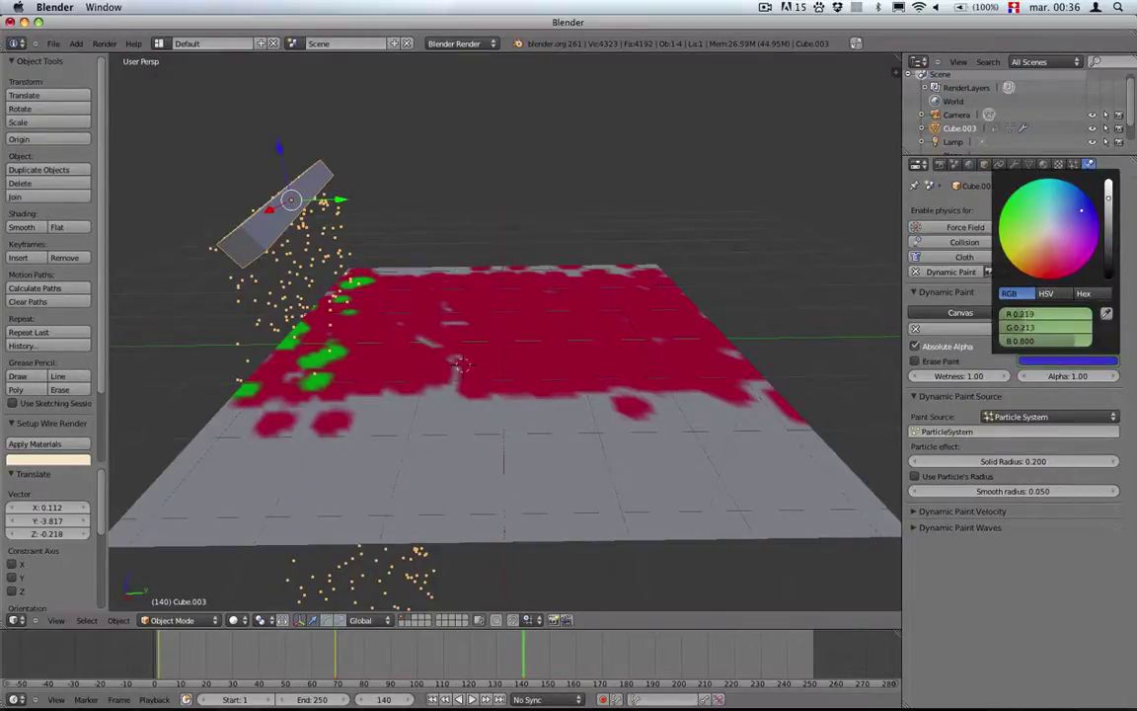
right_click(1059, 365)
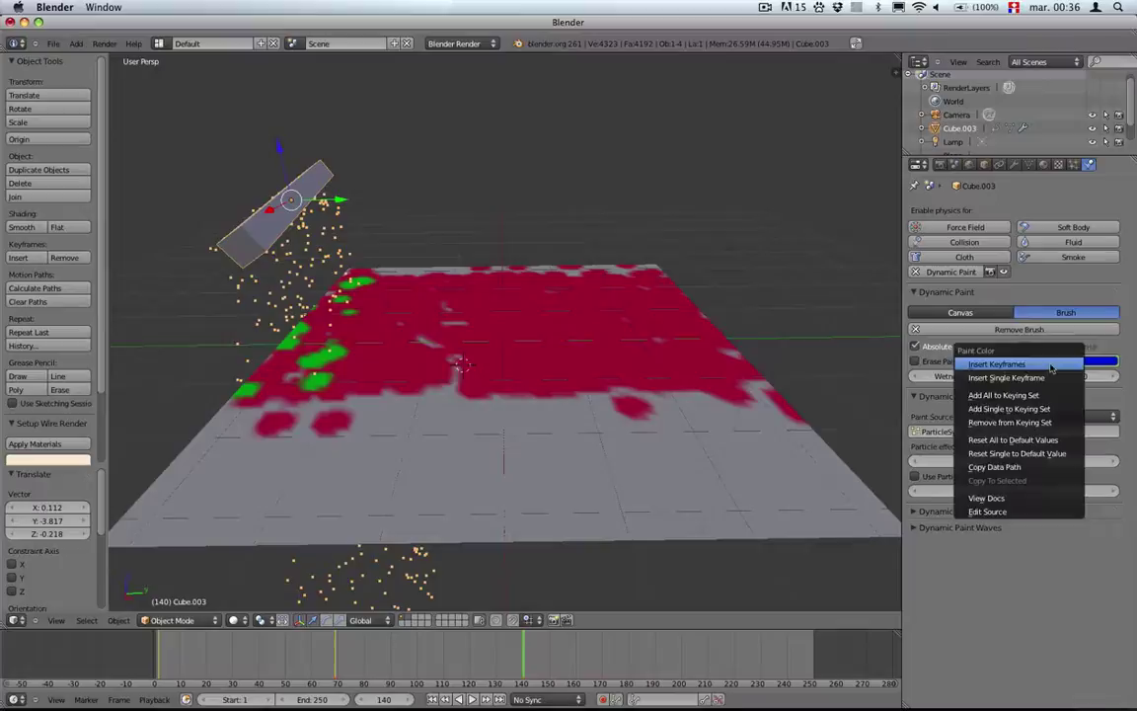
left_click(1050, 364)
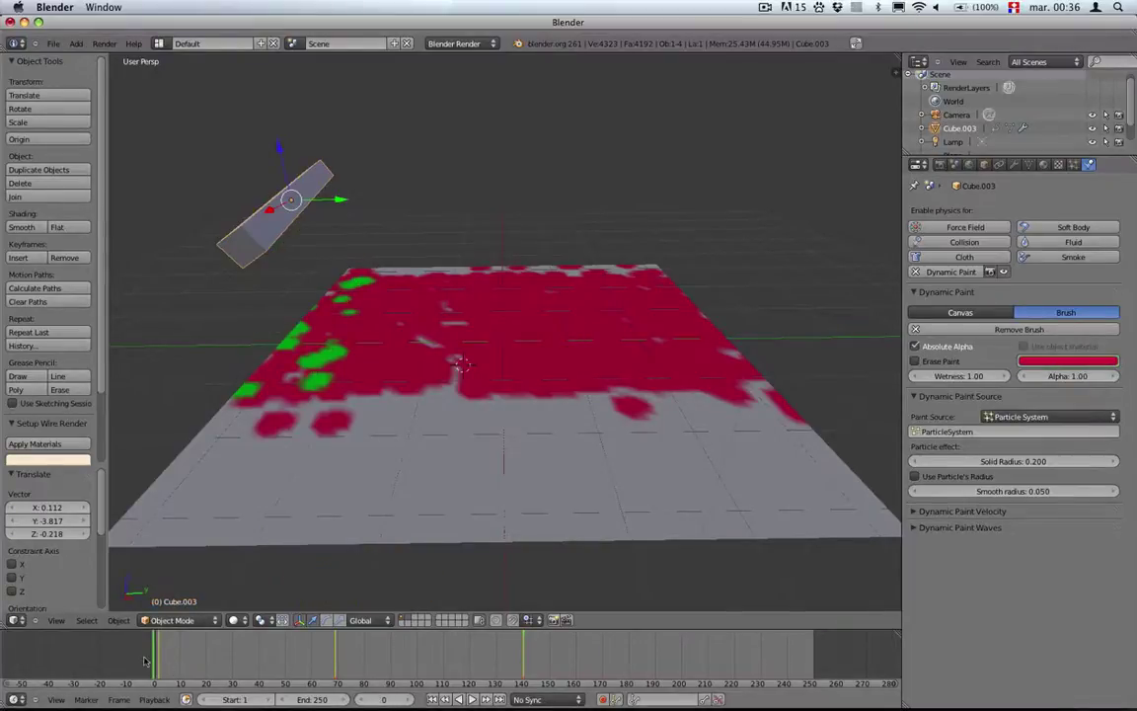
Play the animation from the start and sweep the bar brush above the plane to paint with the color changes
key("alt+a")
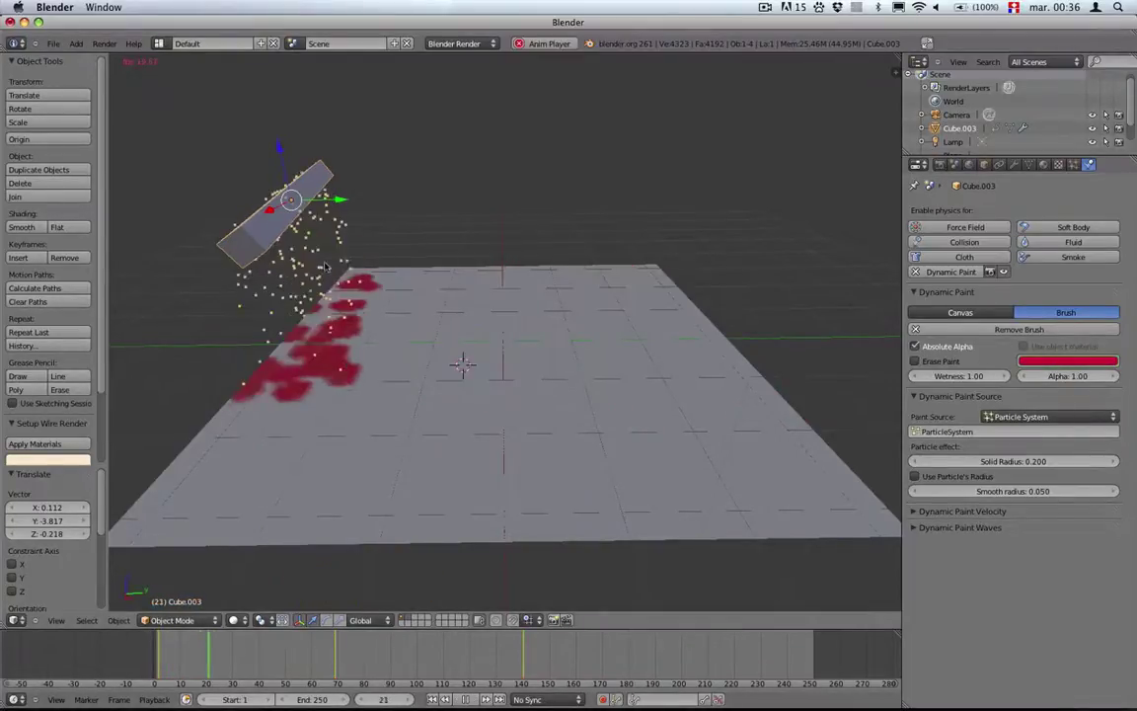
key("g")
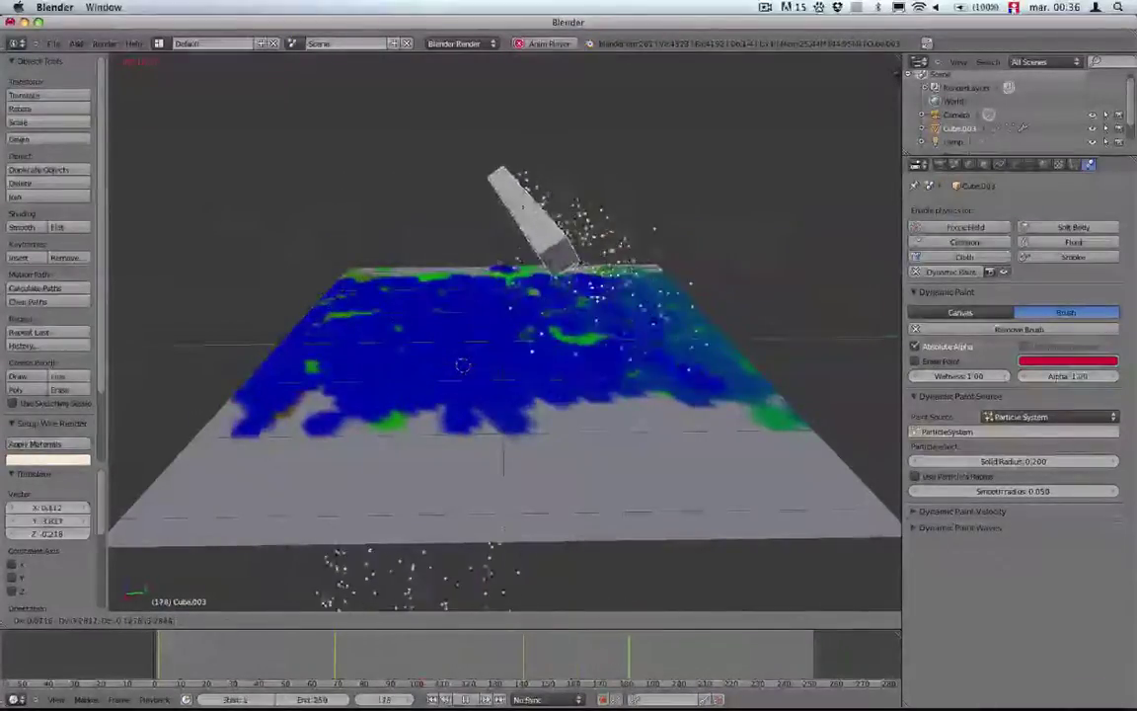
key("Return")
Shorten the bar brush by scaling it to 0.245 along the X axis
mouse_move(504, 335)
middle_mouse_down()
mouse_move(406, 365)
mouse_move(286, 350)
middle_mouse_up()
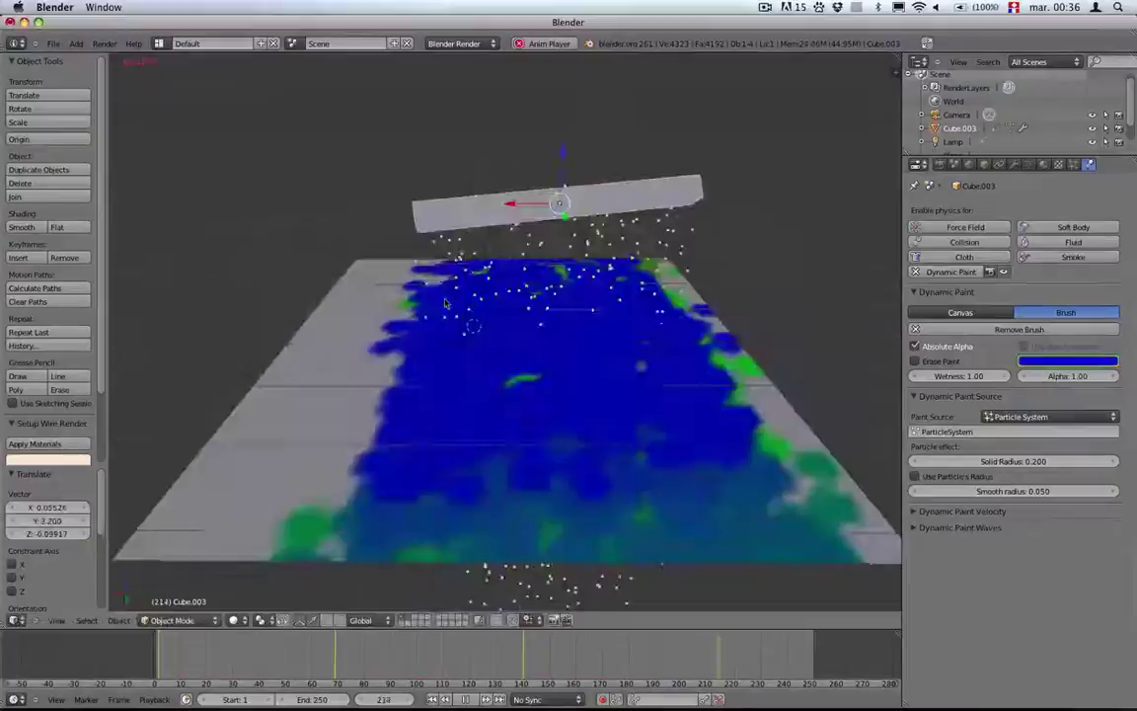
key("Tab")
key("Tab")
key("g")
key("s")
key("x")
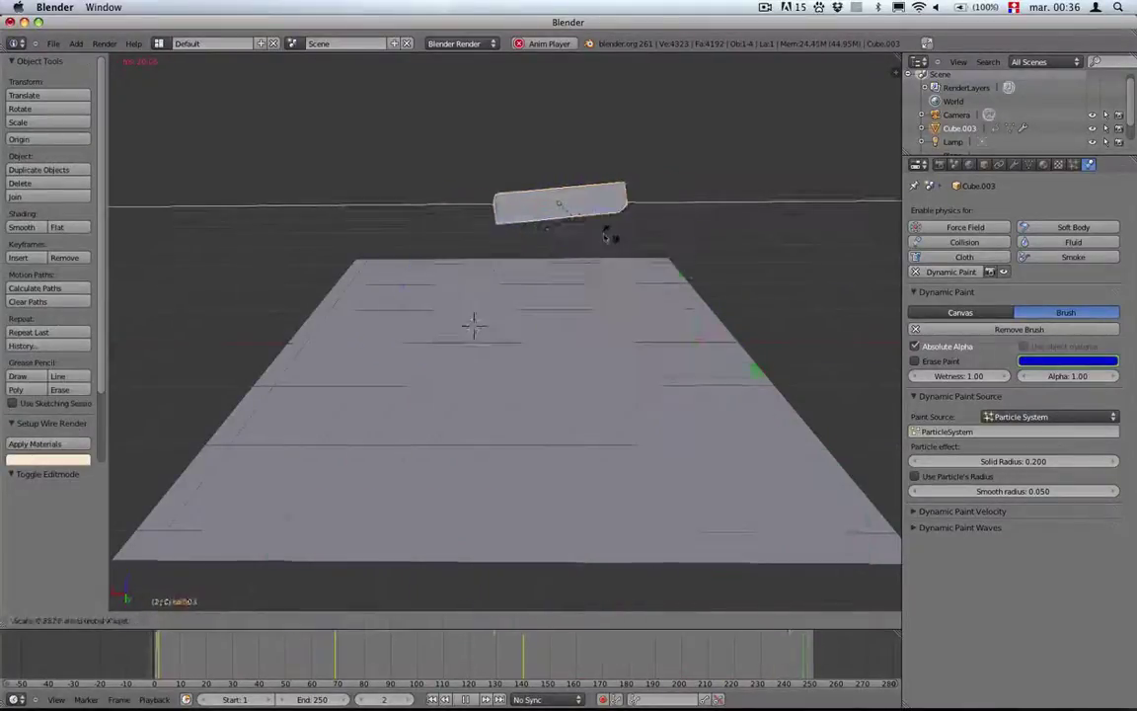
left_click(570, 233)
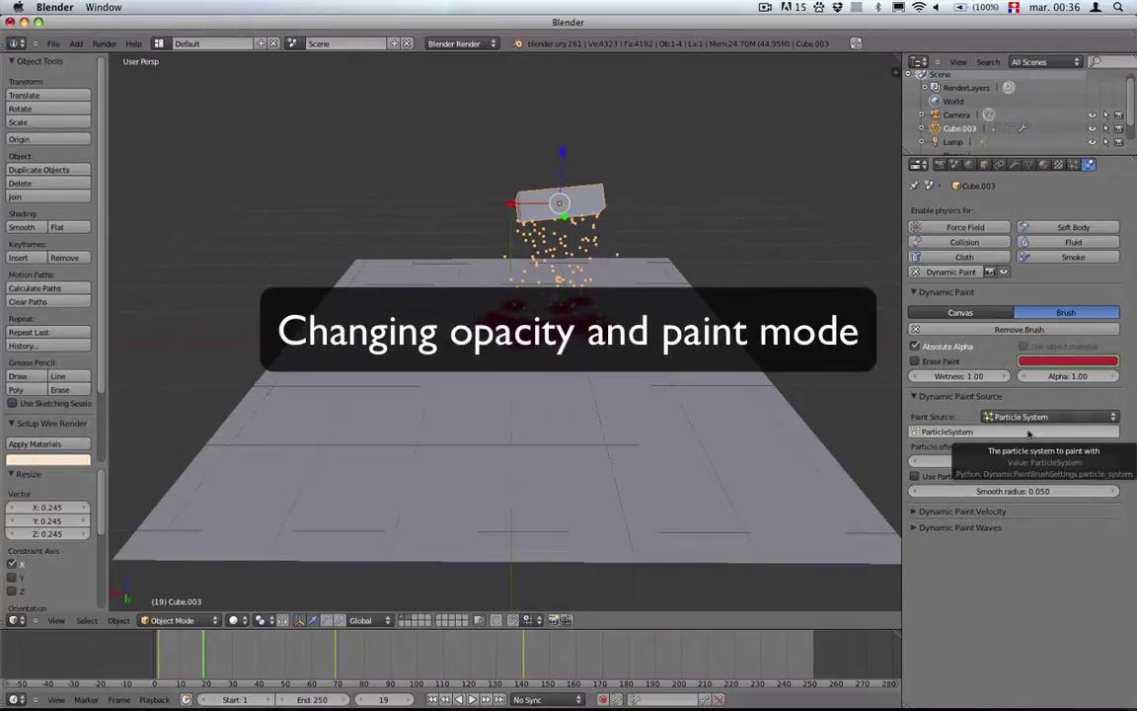
Show the brush's Dynamic Paint waves and velocity settings, and enable Multiply Alpha for velocity
left_click(914, 528)
left_click(1022, 547)
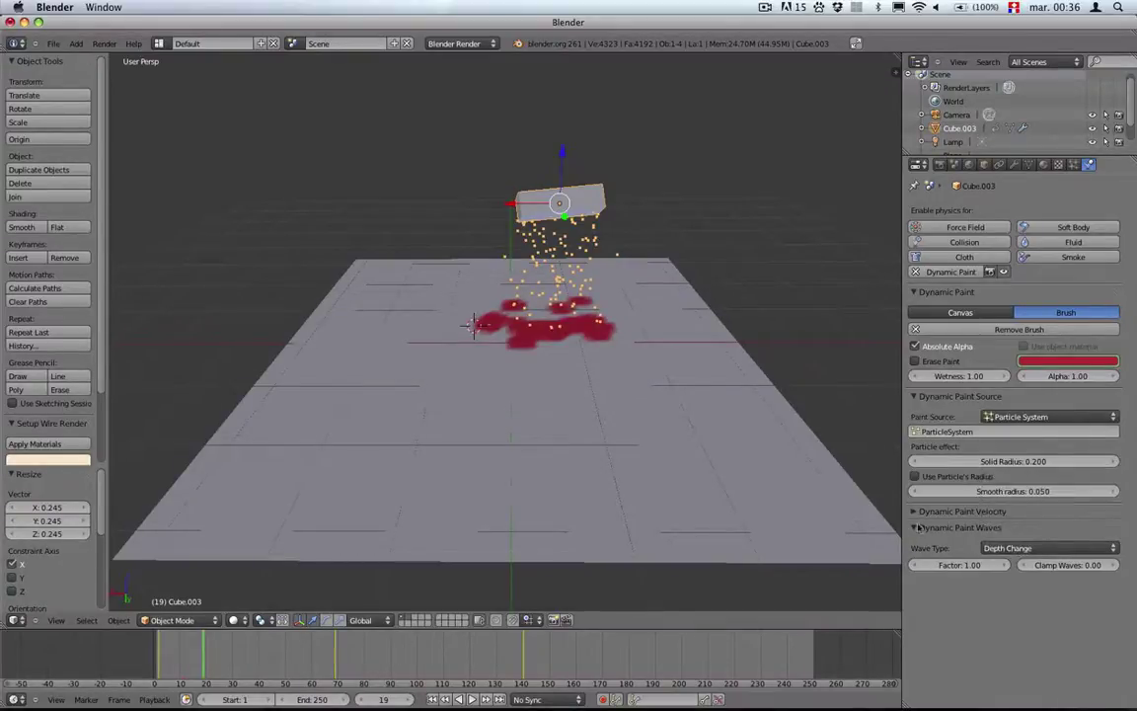
left_click(915, 511)
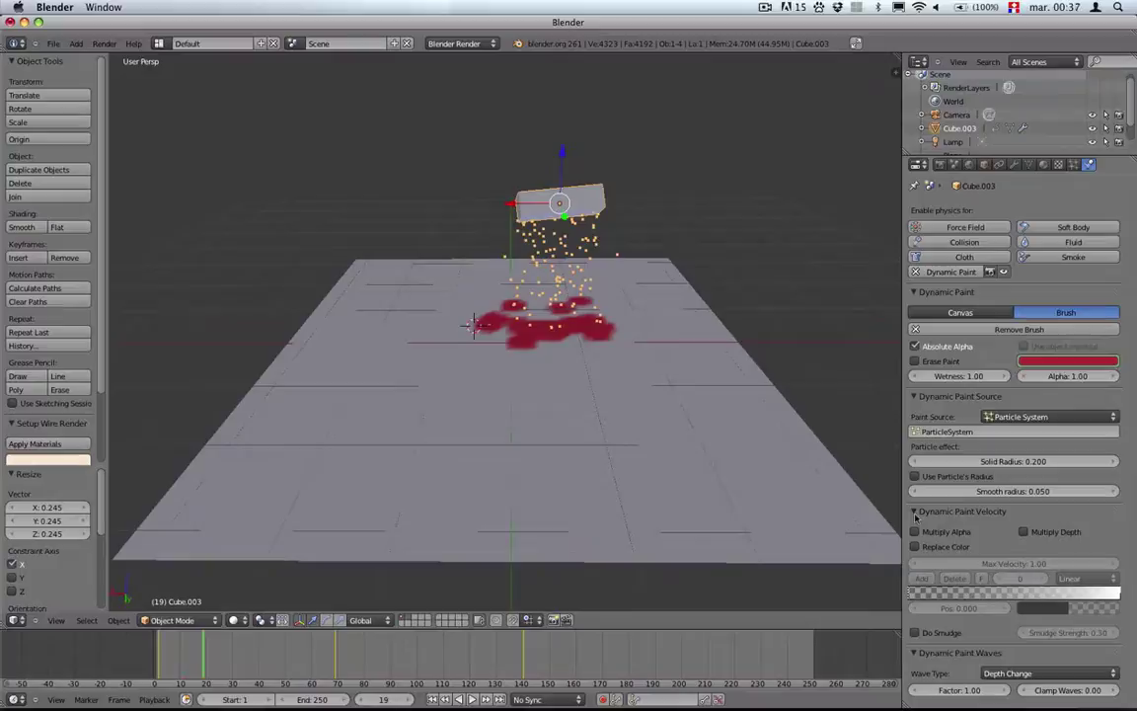
left_click(915, 531)
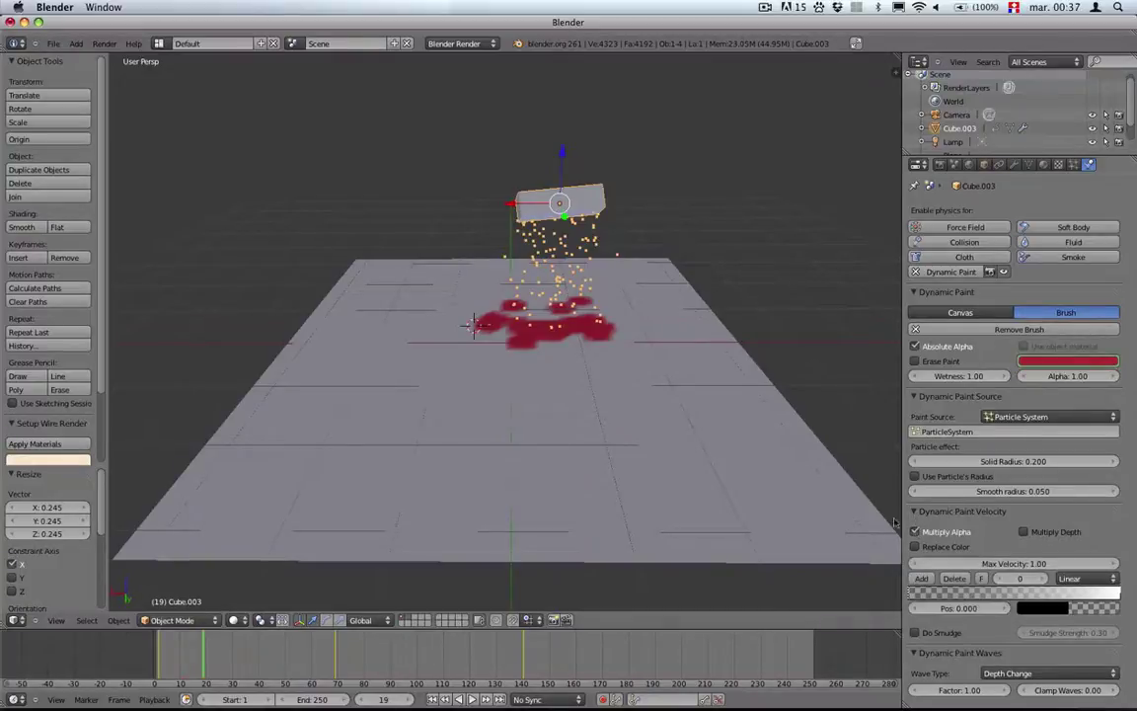
Play the animation and move the brush about 2.152 along X above the plane to paint with velocity-based opacity
key("alt+a")
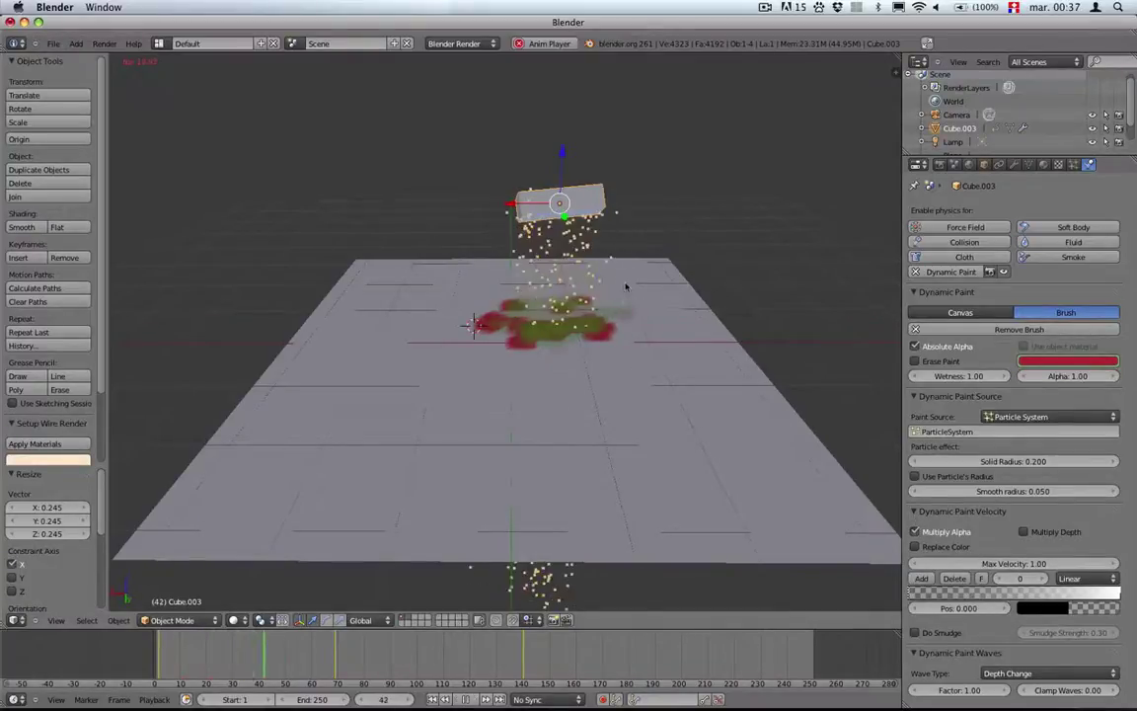
key("g")
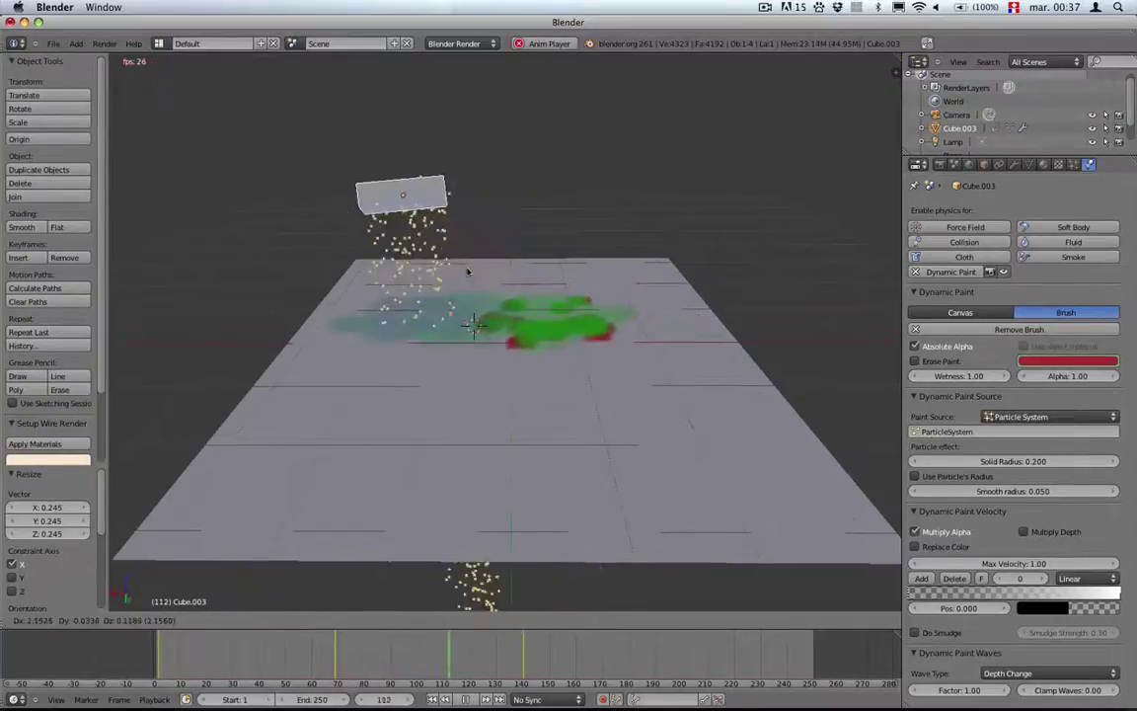
left_click(467, 271)
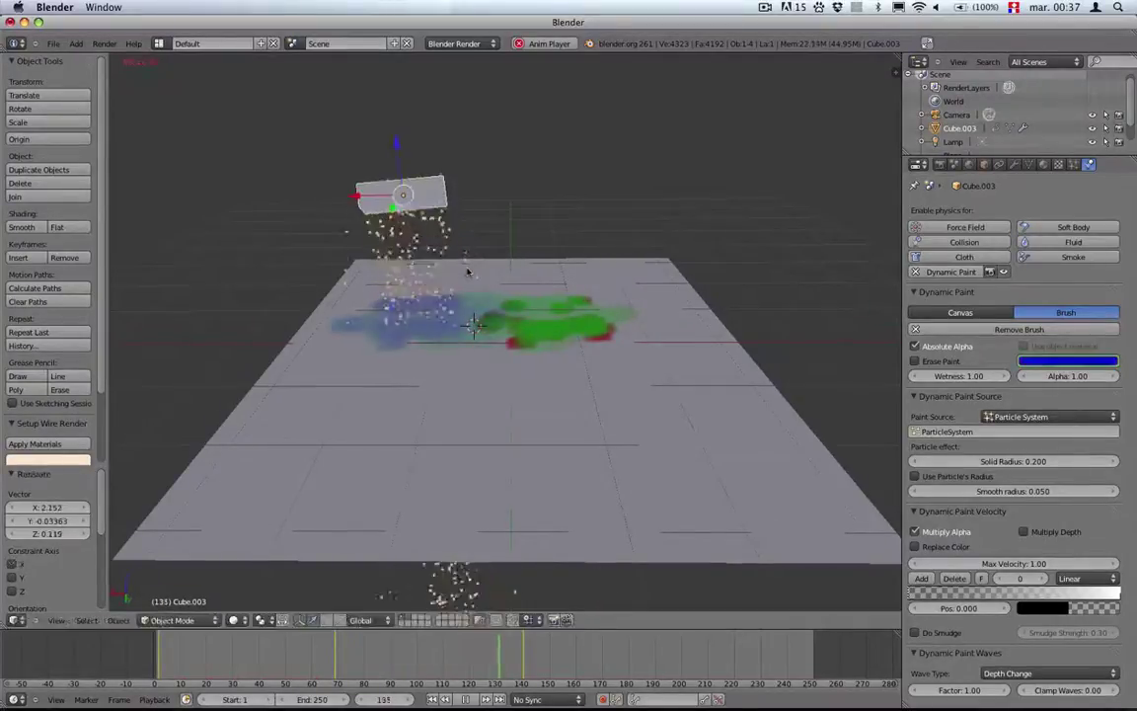
Split the 3D view and delete the brush's paint color keyframes in the F-Curve Editor, then restore the 3D view
right_click(1033, 361)
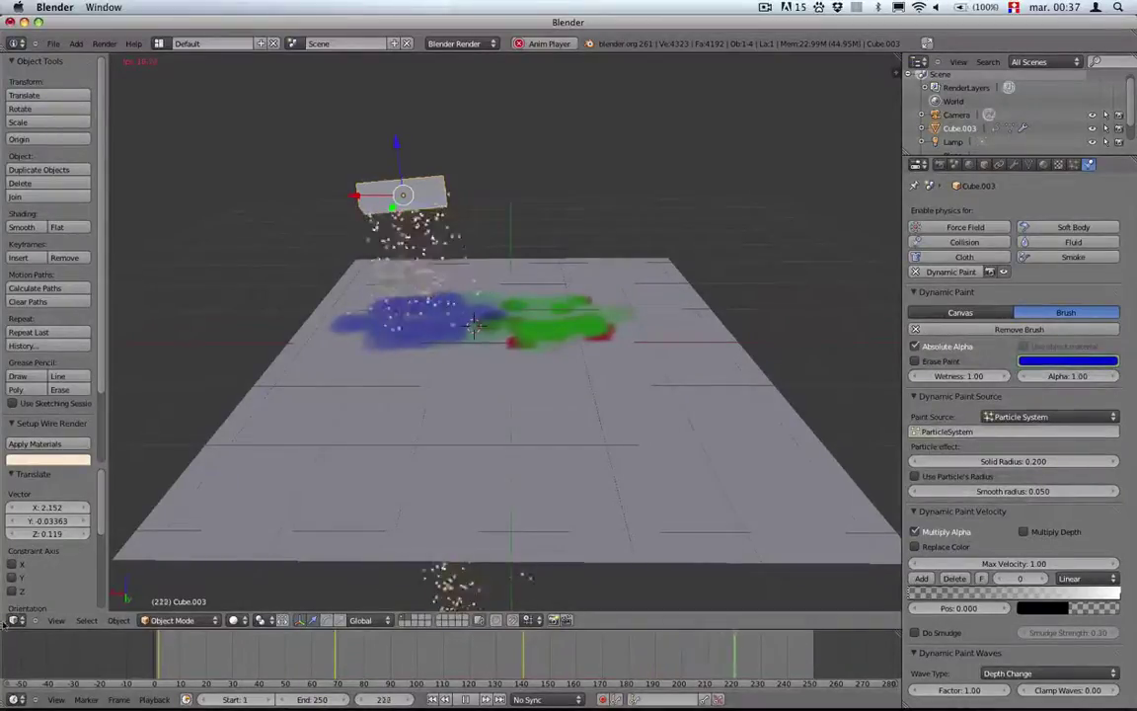
left_click_drag(5, 624, 399, 446)
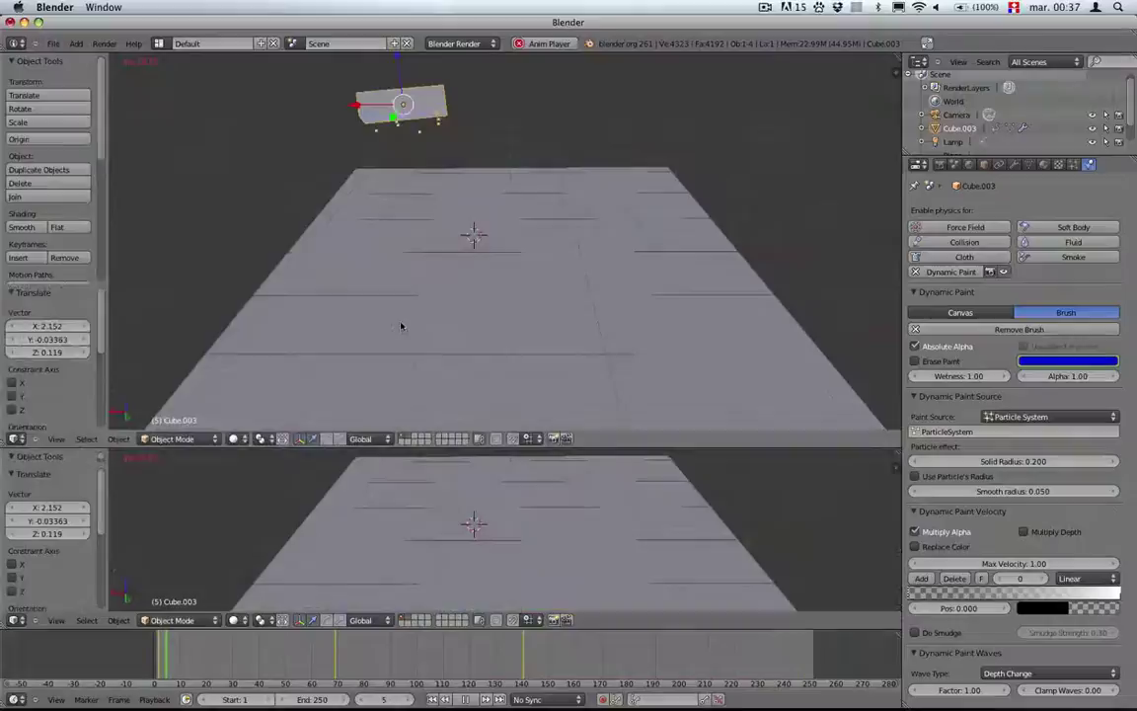
key("shift+F6")
key("x")
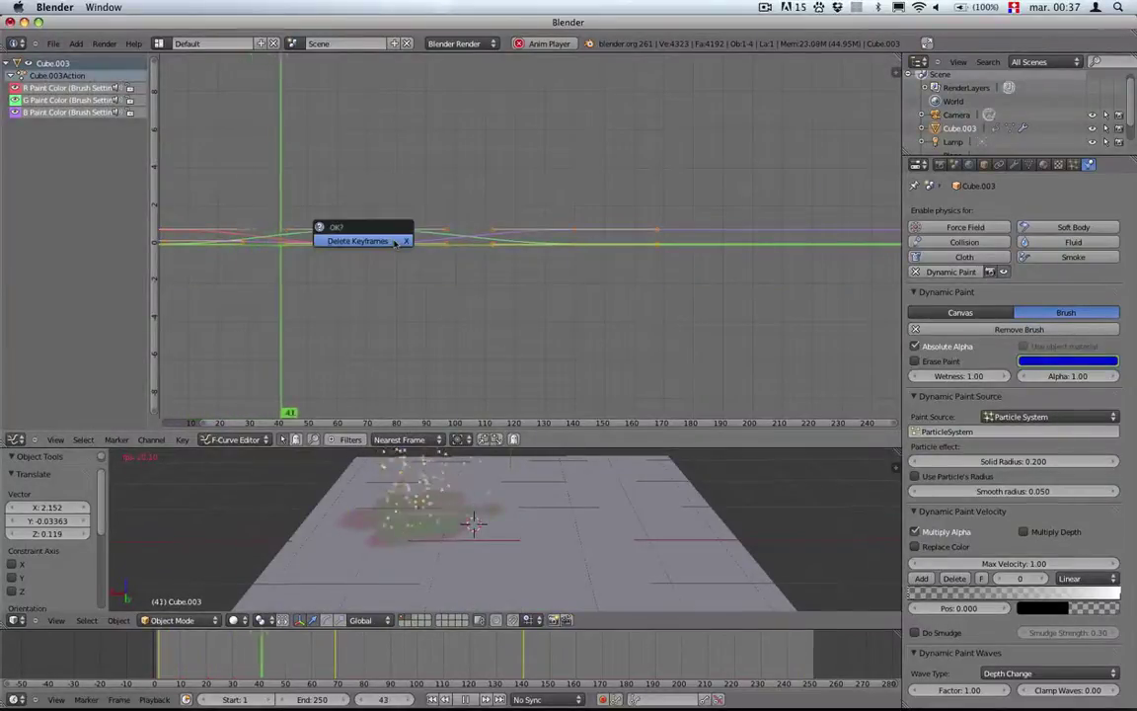
left_click(394, 242)
key("shift+F5")
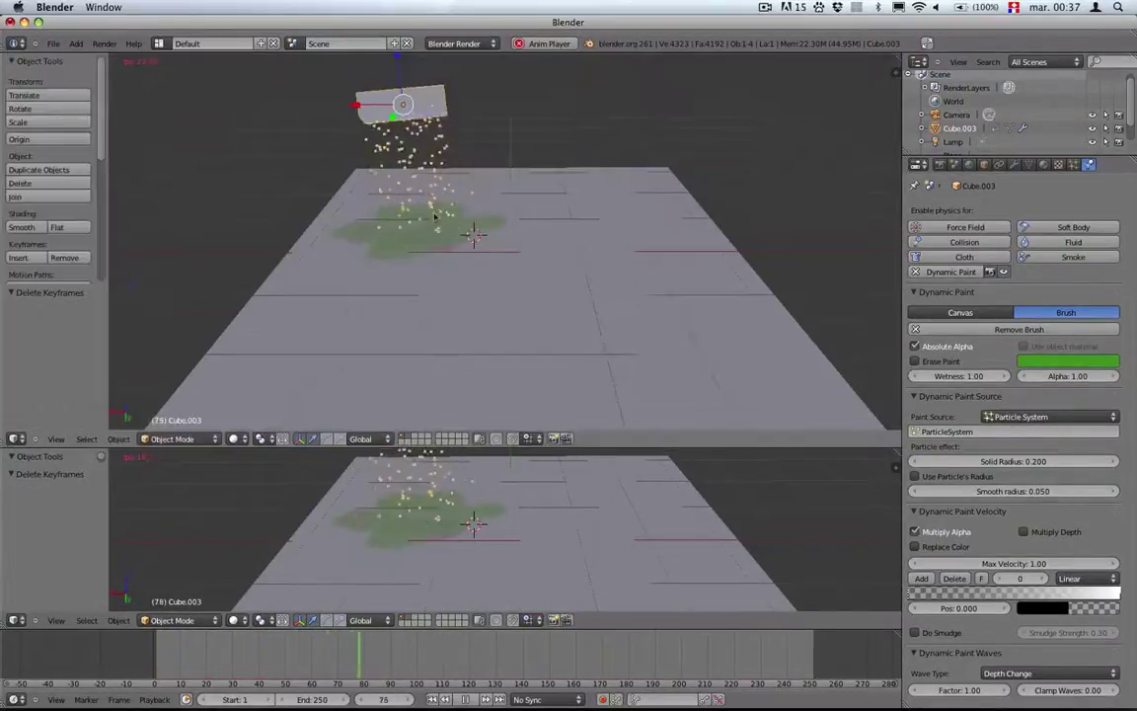
Set the brush's paint color to bright red and move the brush back across the plane during playback
left_click(1027, 361)
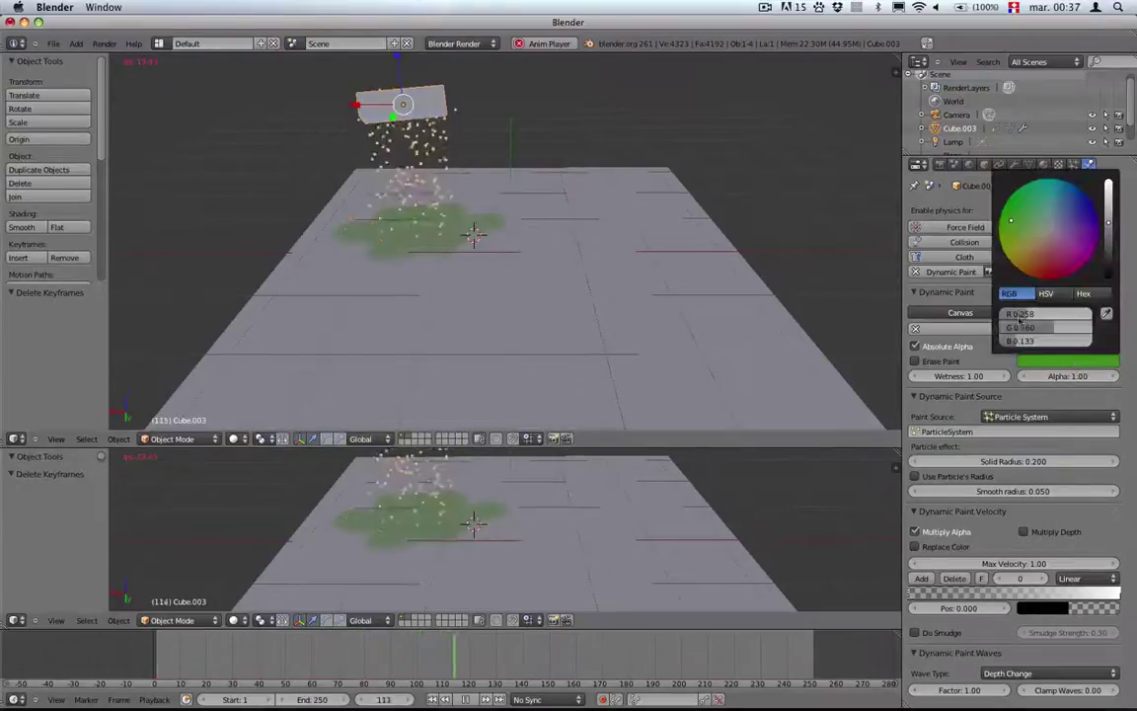
left_click(1050, 275)
scroll(1050, 272, "up", 7)
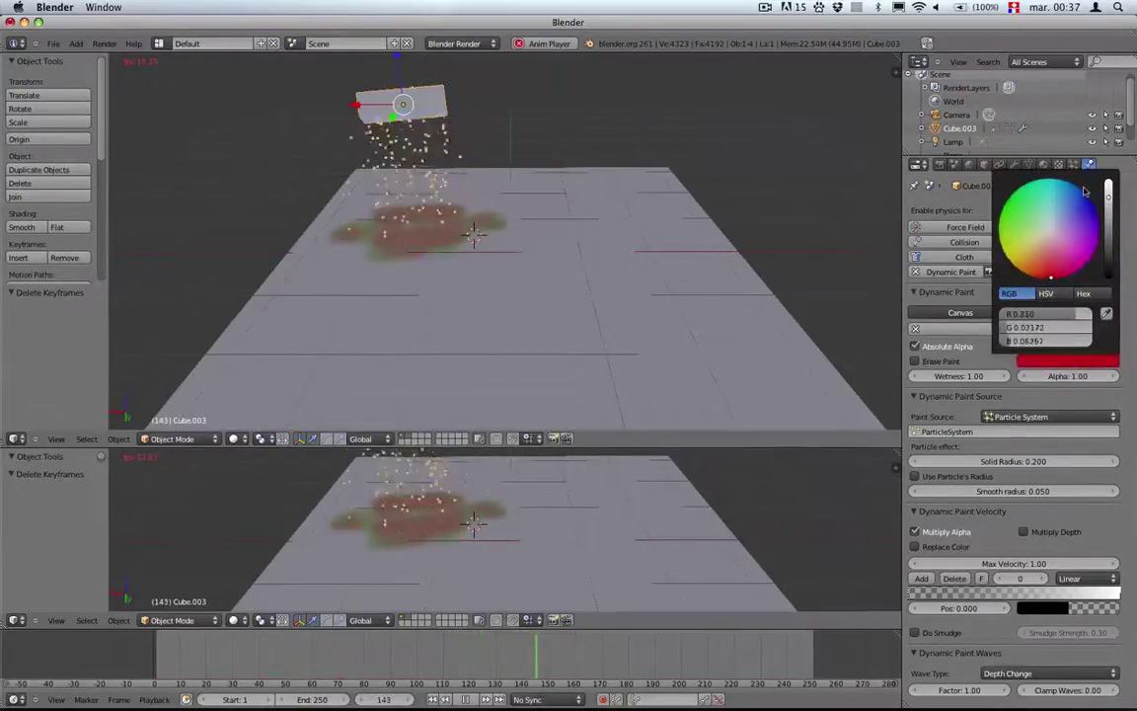
key("g")
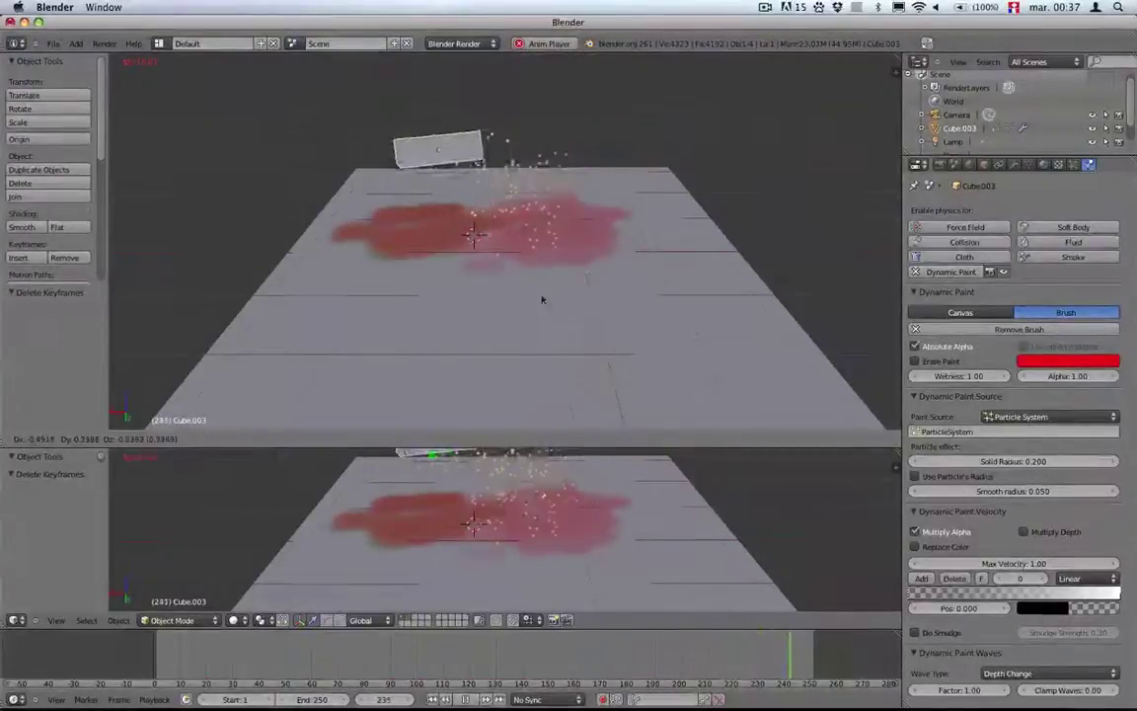
left_click(607, 296)
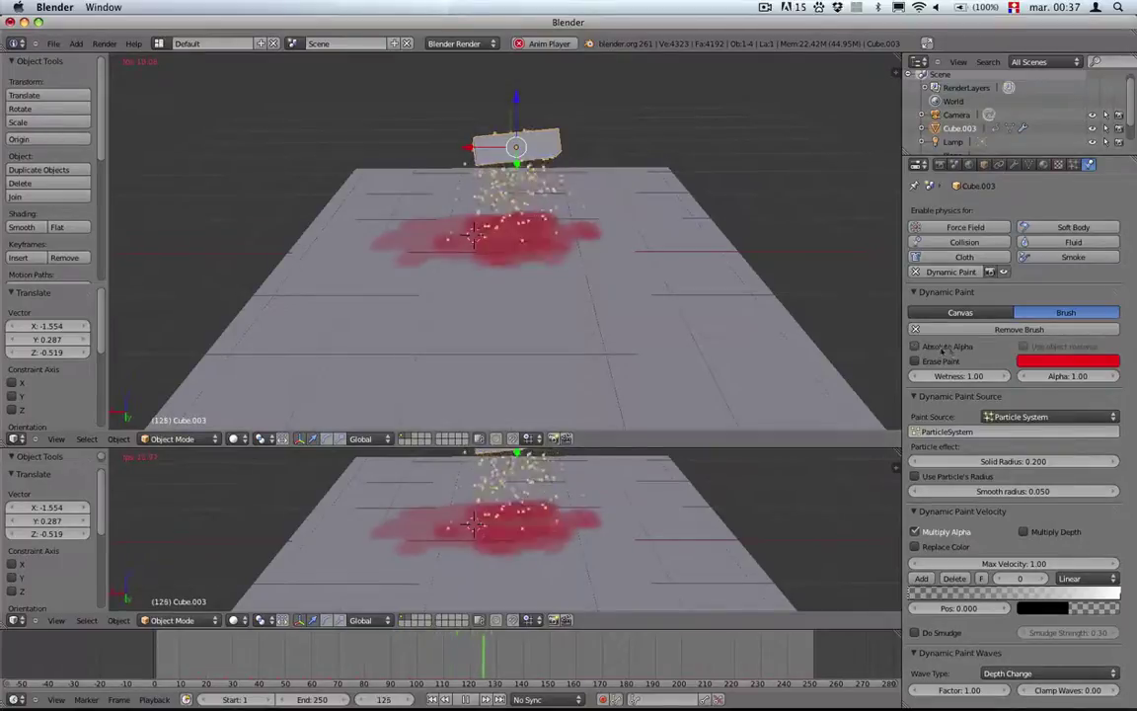
Change the plane canvas's Dynamic Paint surface type to Waves
middle_click_drag(632, 262, 561, 260)
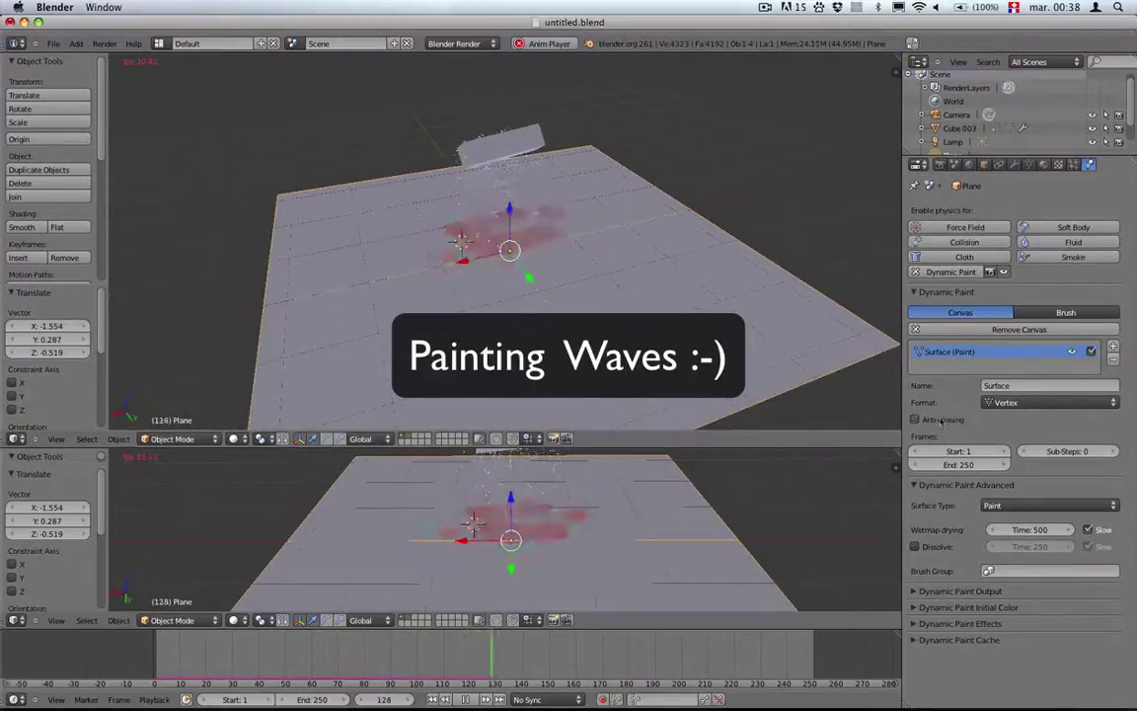
left_click(1032, 506)
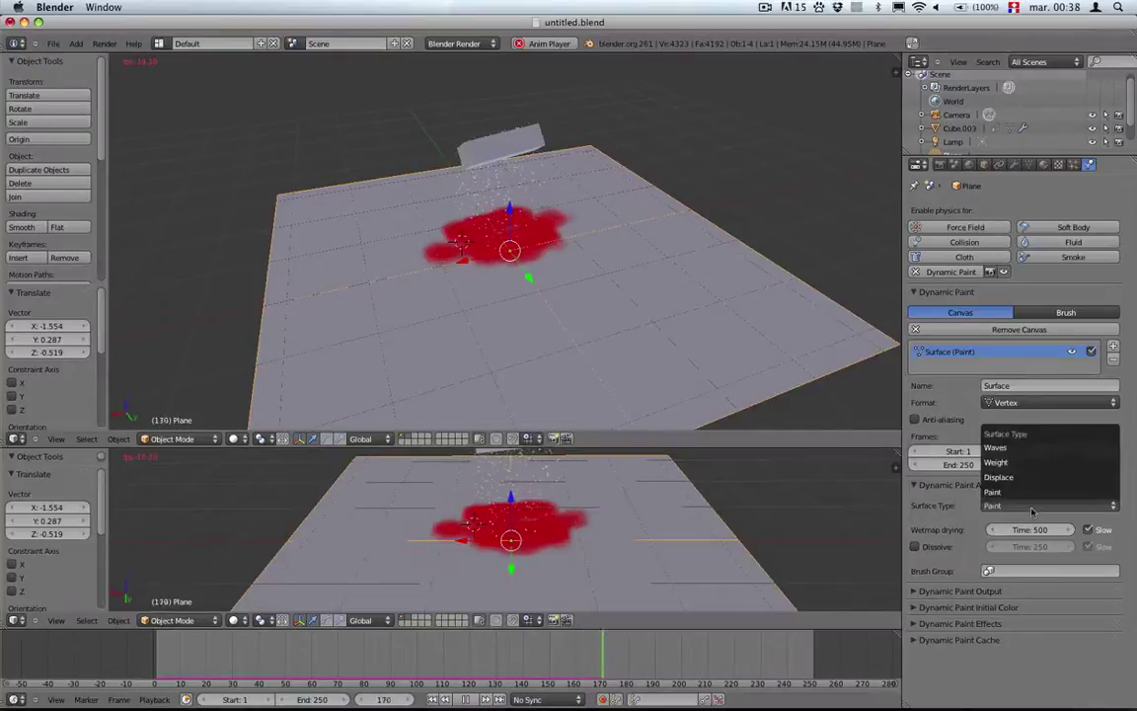
left_click(995, 448)
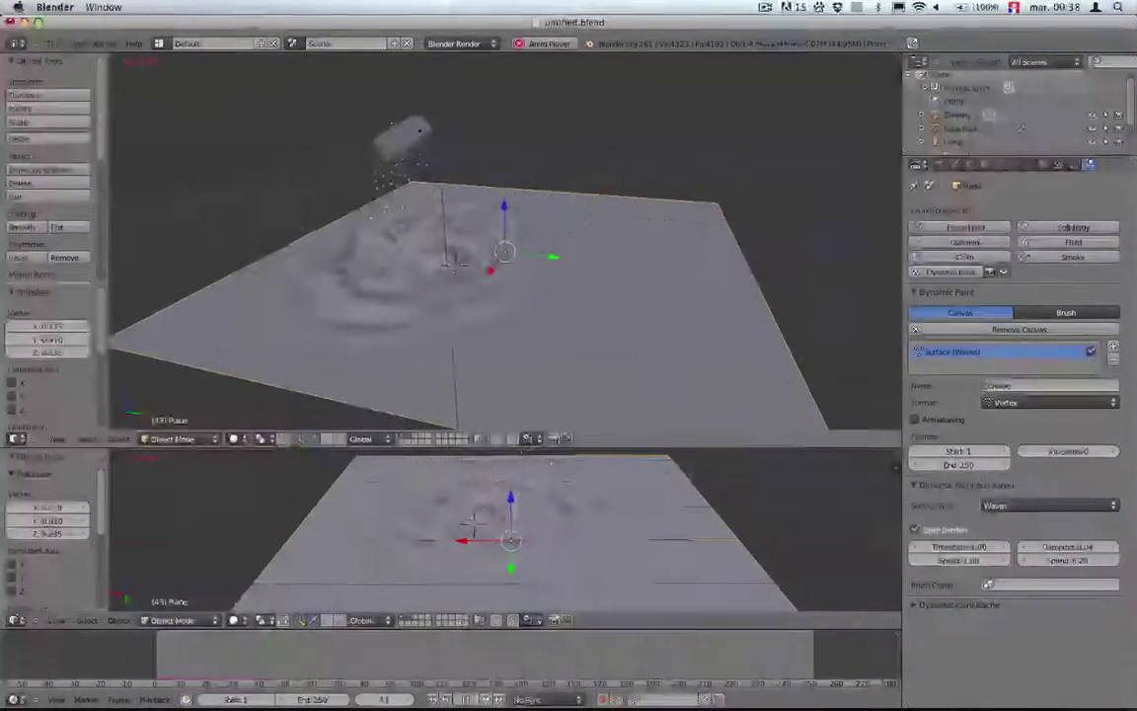
Turn off Open Borders for the plane's waves and lower the brush near the plane's edge during playback
right_click(406, 132)
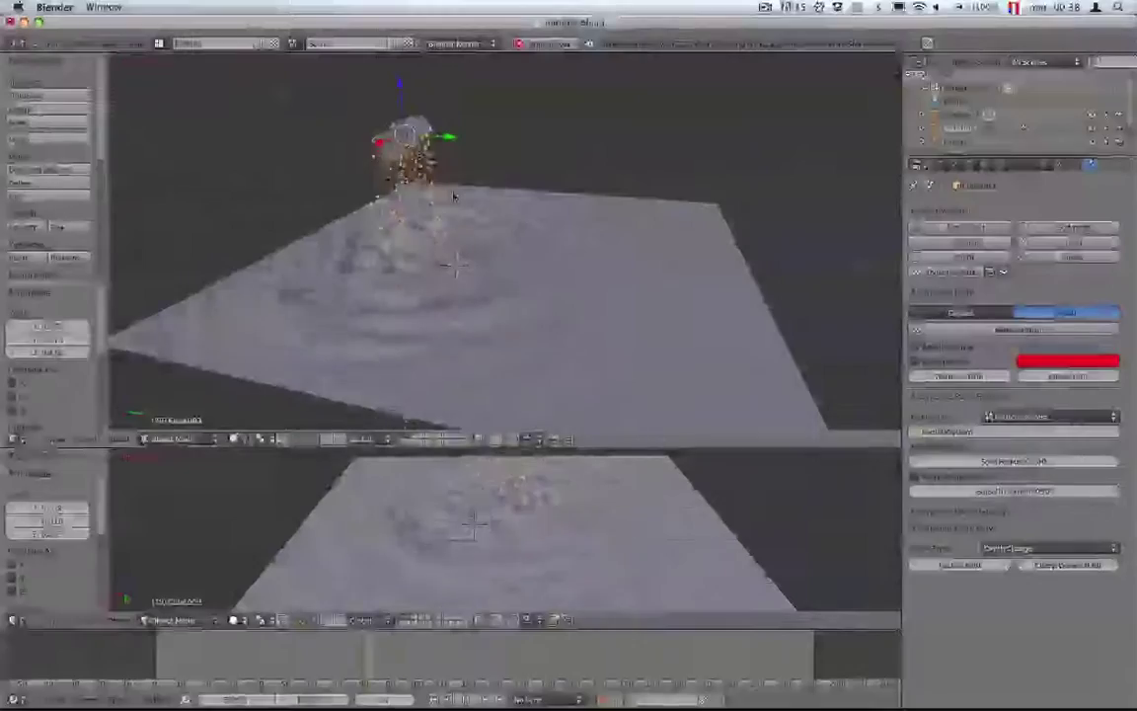
right_click(746, 408)
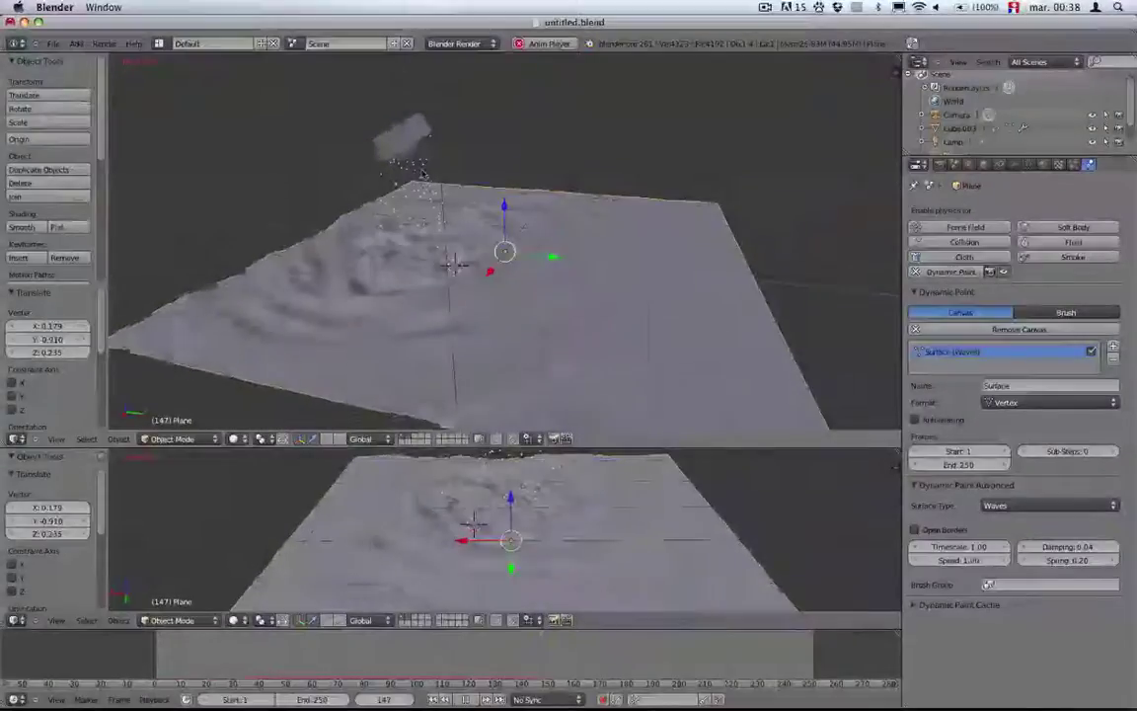
right_click(403, 138)
middle_click_drag(446, 258, 553, 265)
key("g")
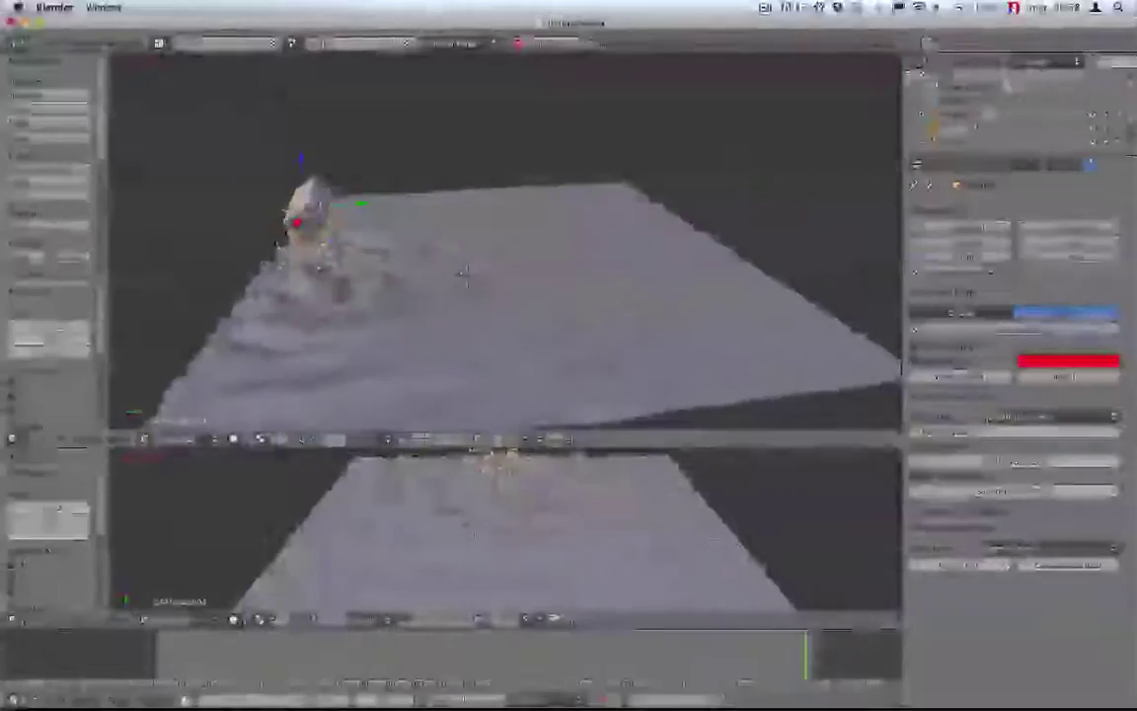
Raise the brush and move it inward above the plane by about X -0.362, Y 1.304, Z 1.284
right_click(807, 405)
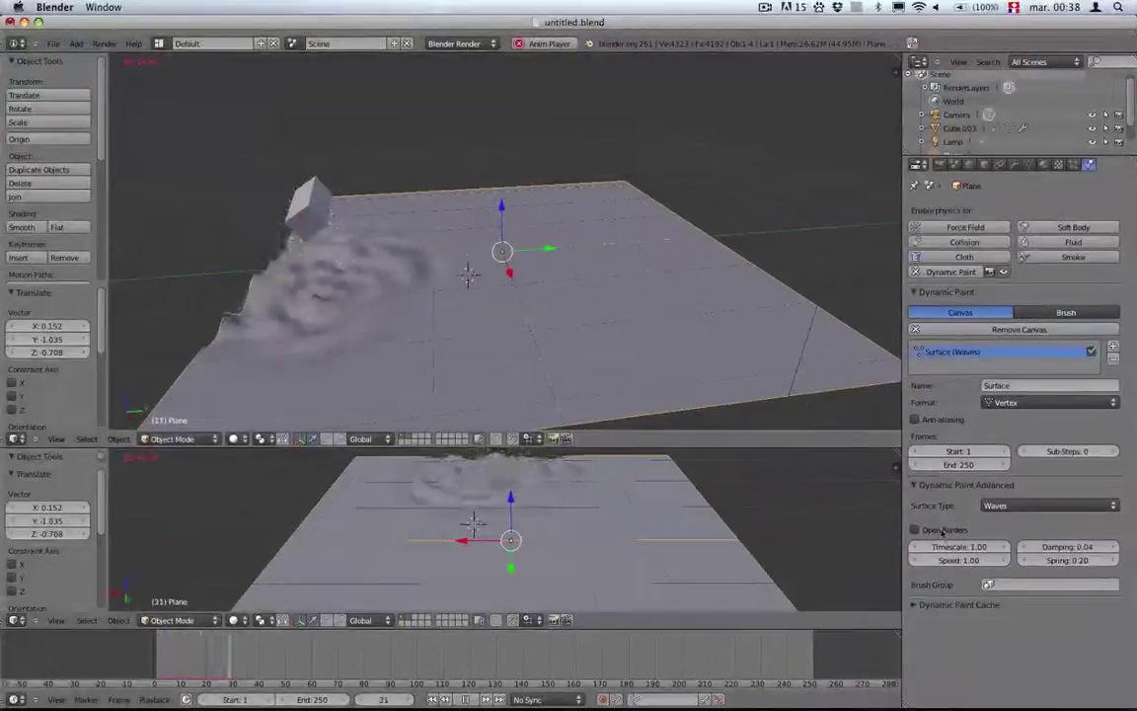
right_click(316, 207)
key("g")
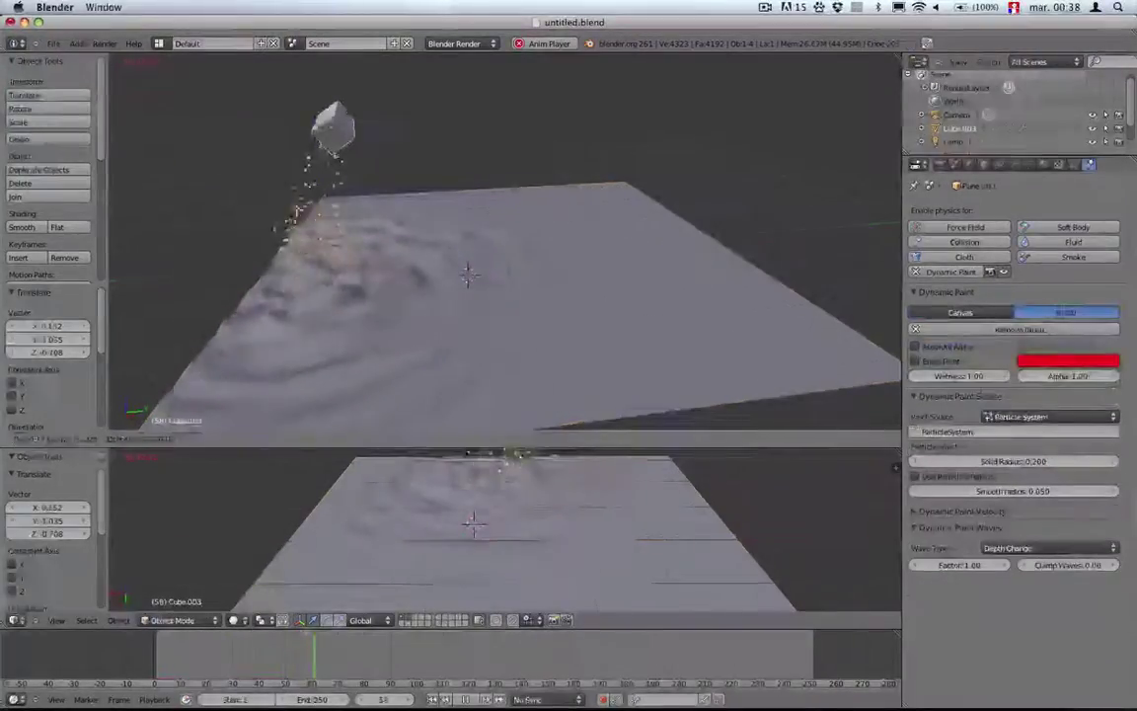
left_click(507, 217)
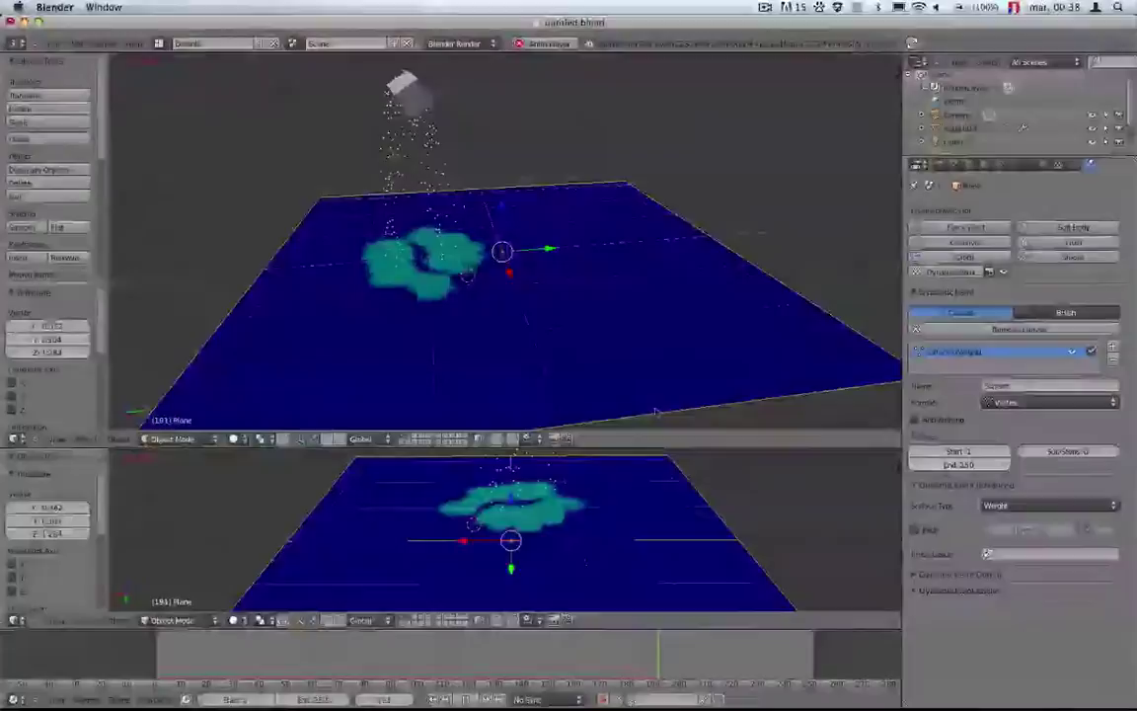
Change the plane canvas's surface type to Displace and select the cube brush during playback
left_click(1026, 505)
left_click(1019, 477)
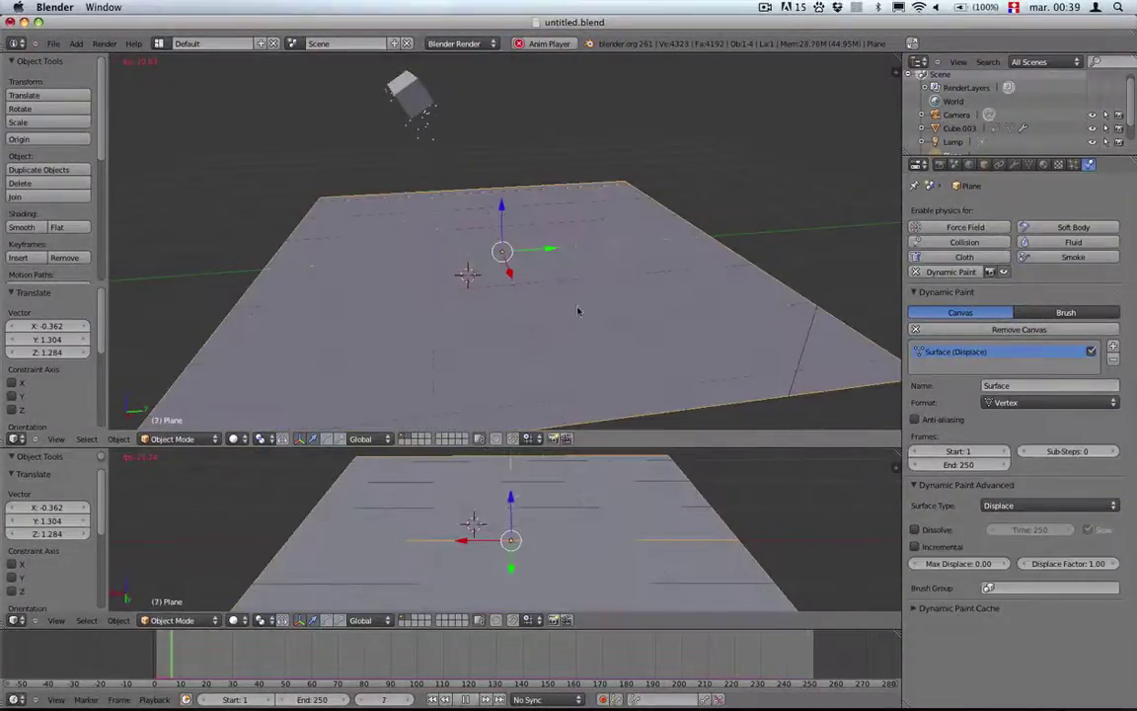
right_click(410, 110)
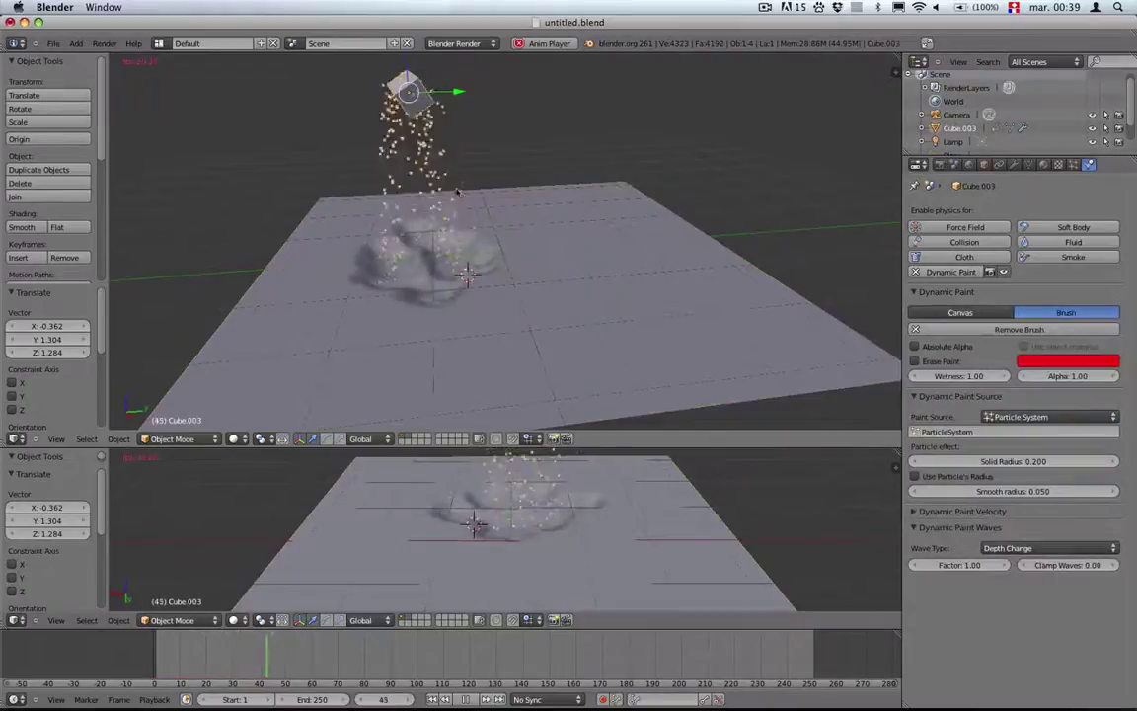
Scale the cube brush up by about 1.492 and move it above the plane by about X -0.967, Y -2.055, Z -0.181 during playback
key("s")
left_click(521, 199)
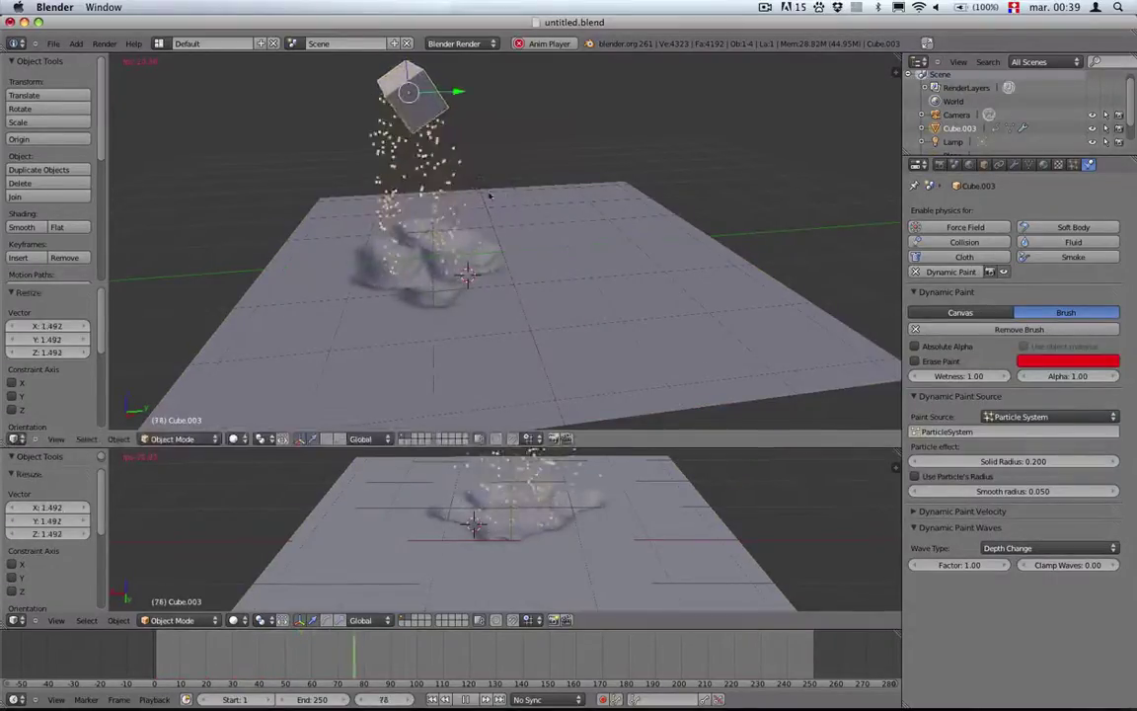
key("g")
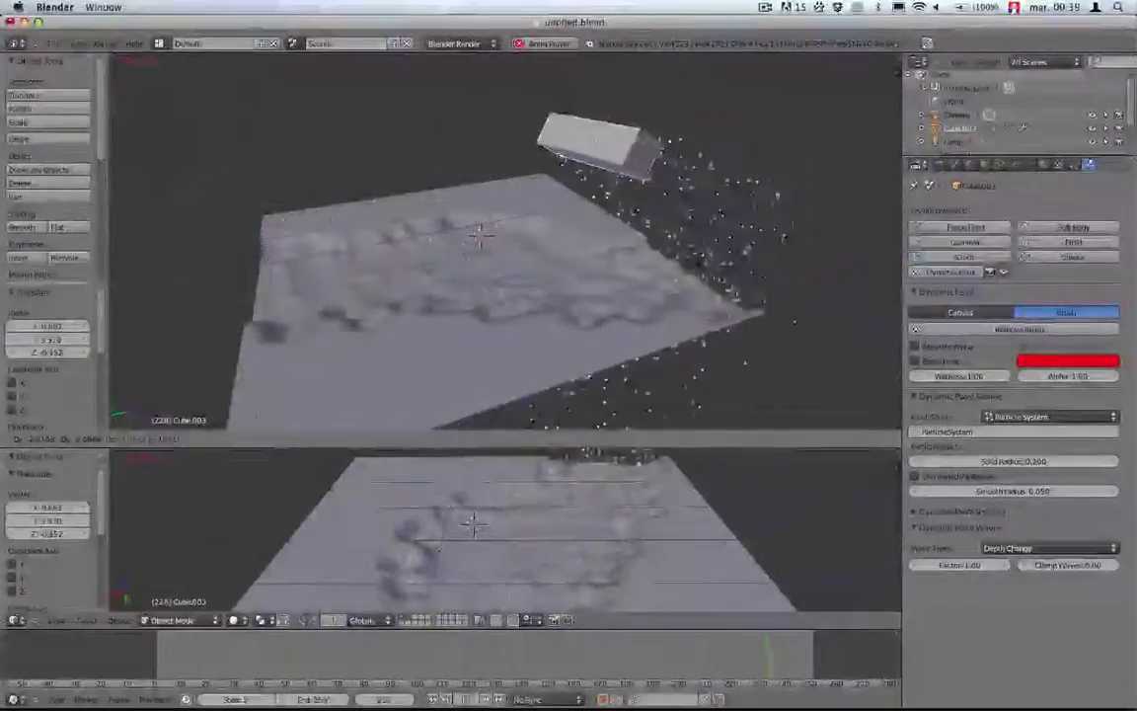
left_click(578, 306)
Increase the Displace Factor of the plane's canvas surface to about 4.53
right_click(607, 301)
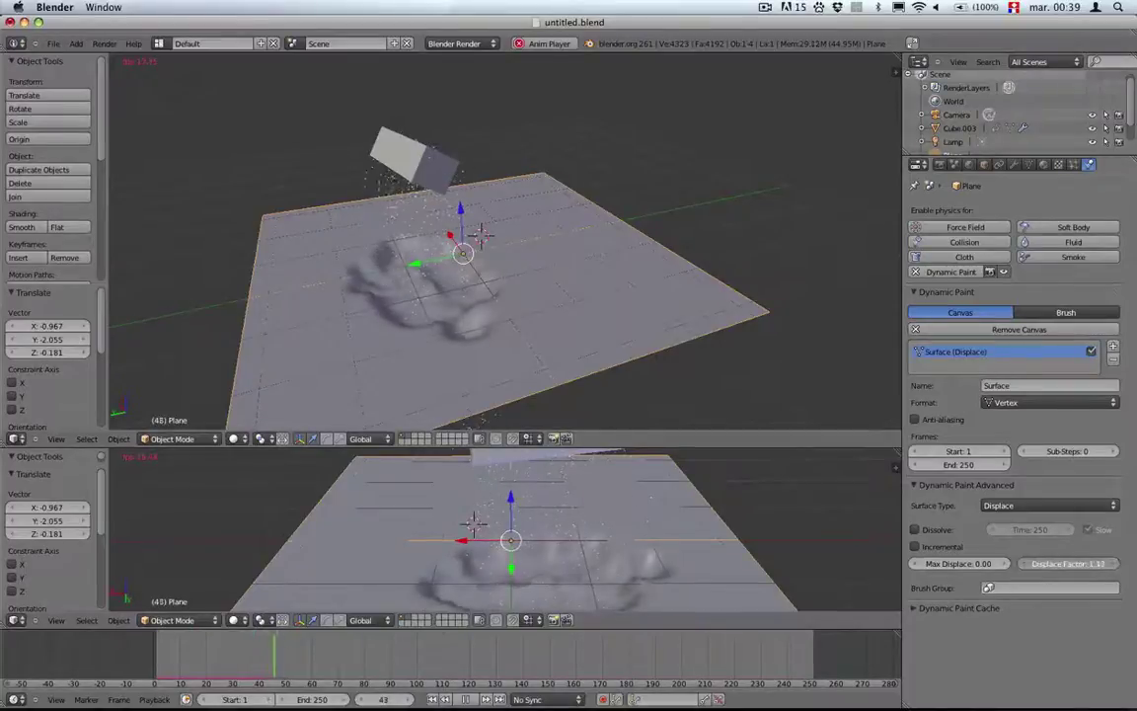
left_click_drag(1056, 563, 1110, 564)
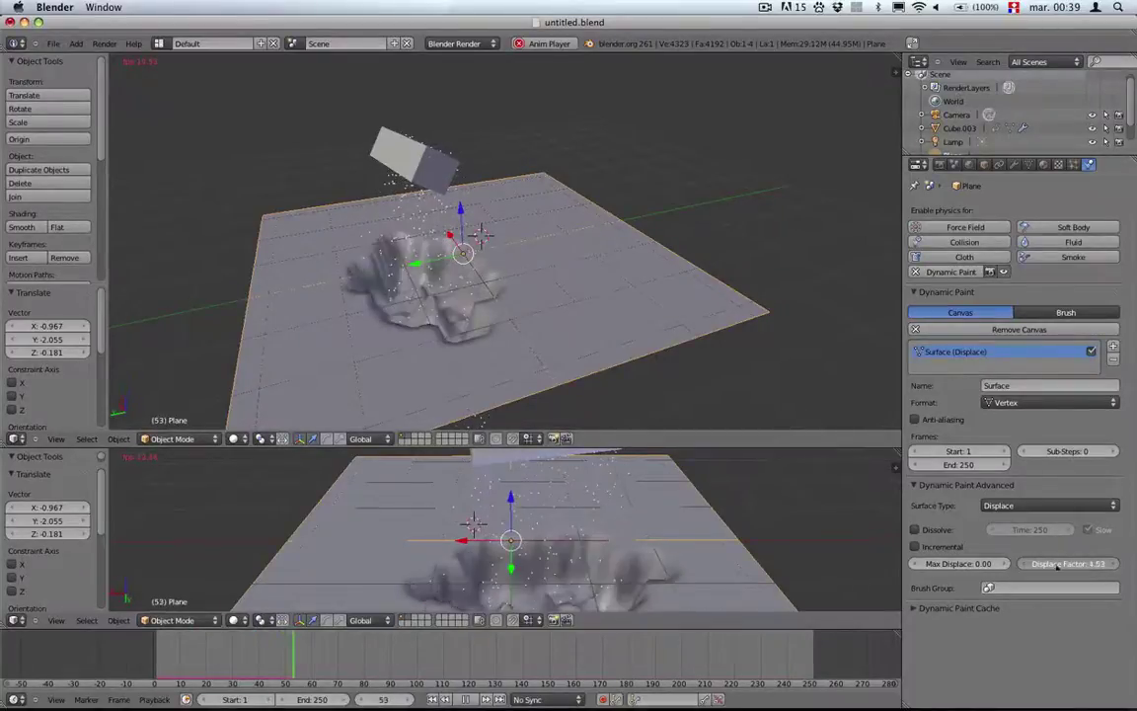
Move the cube brush across the plane by about X -0.245, Y -1.080, Z 0.376 during playback and leave the brush selected
right_click(427, 170)
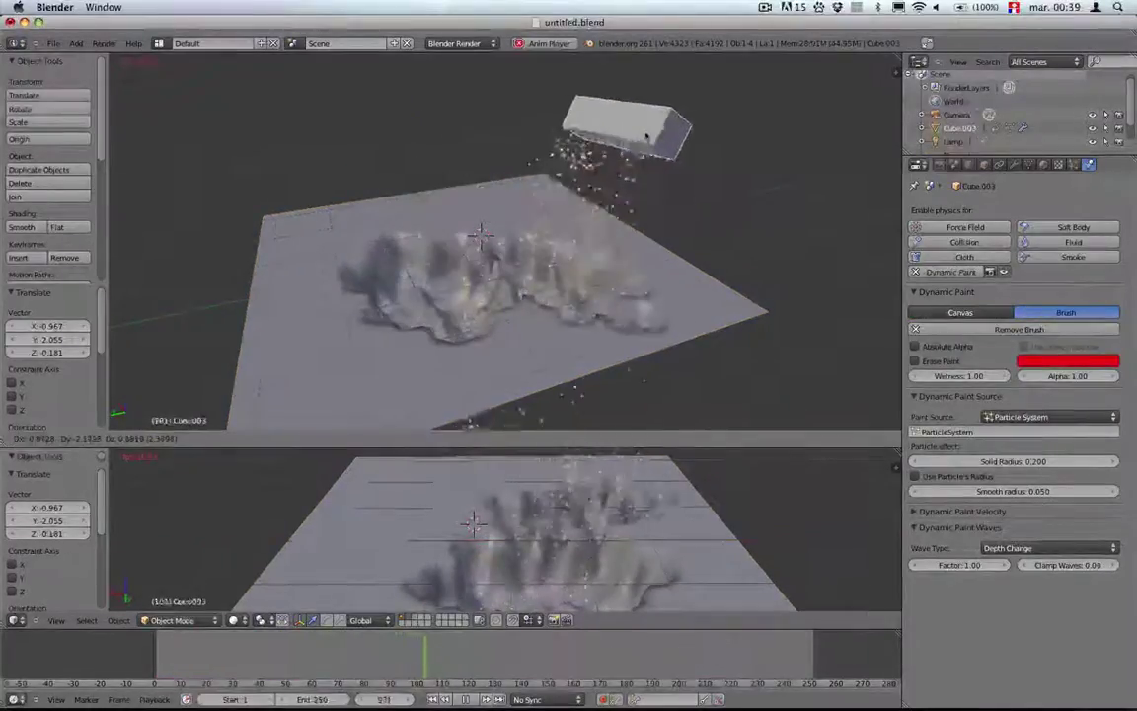
left_click(517, 143)
right_click(653, 294)
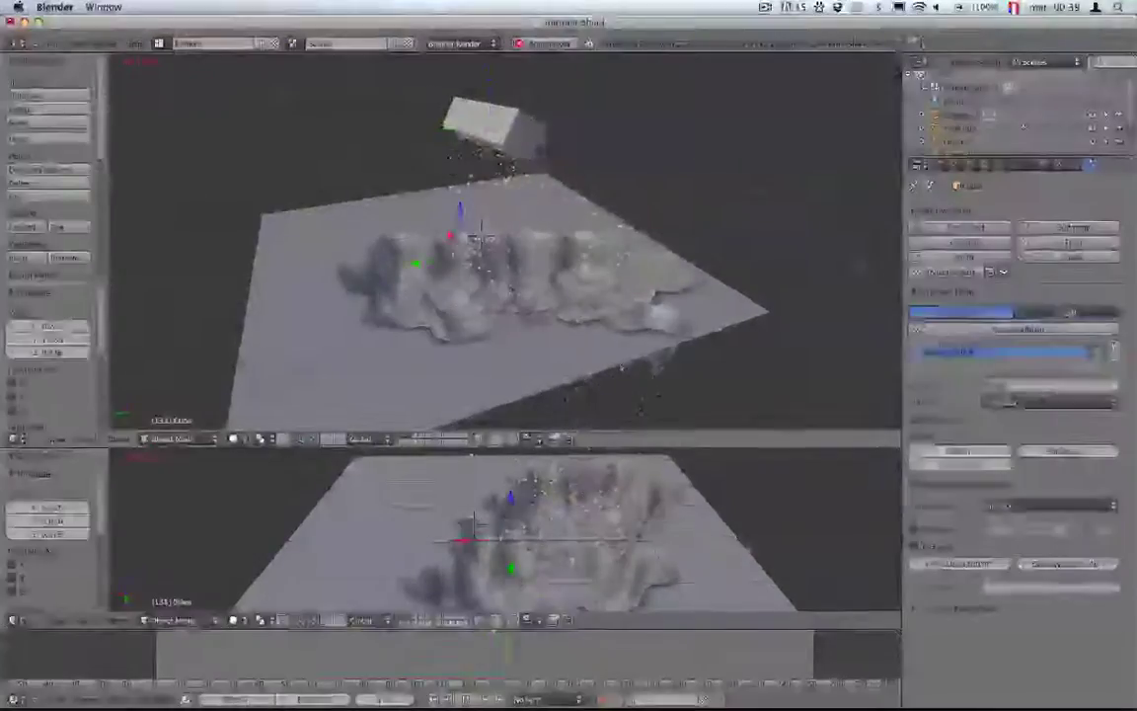
right_click(499, 129)
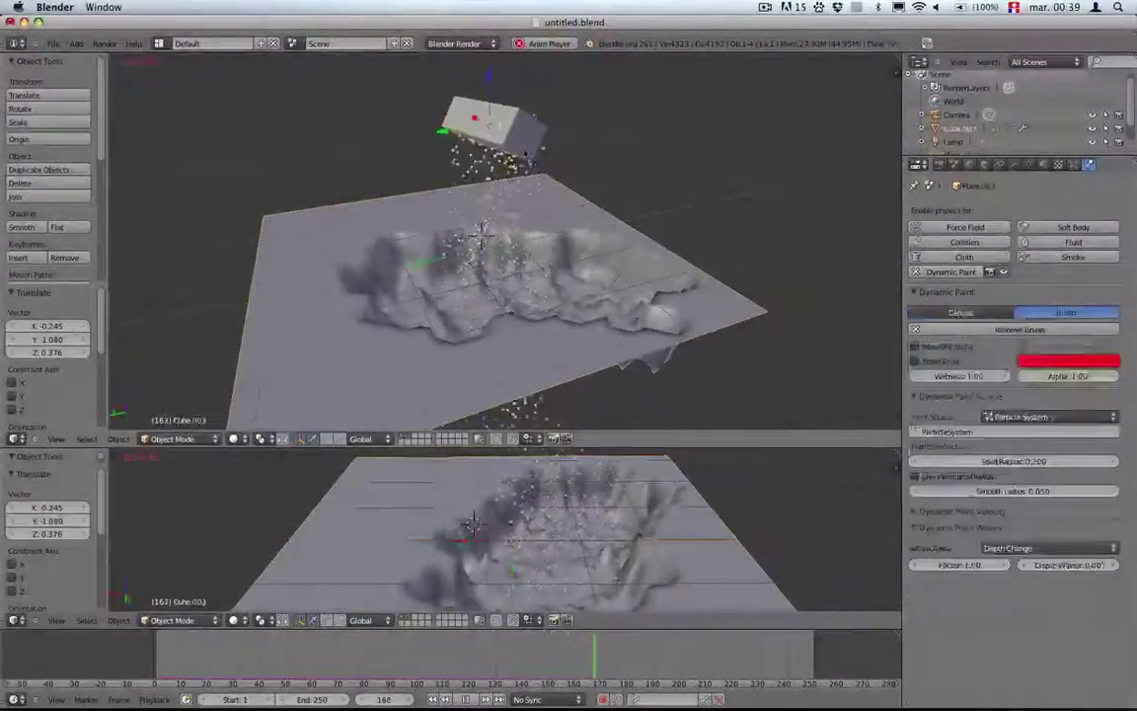